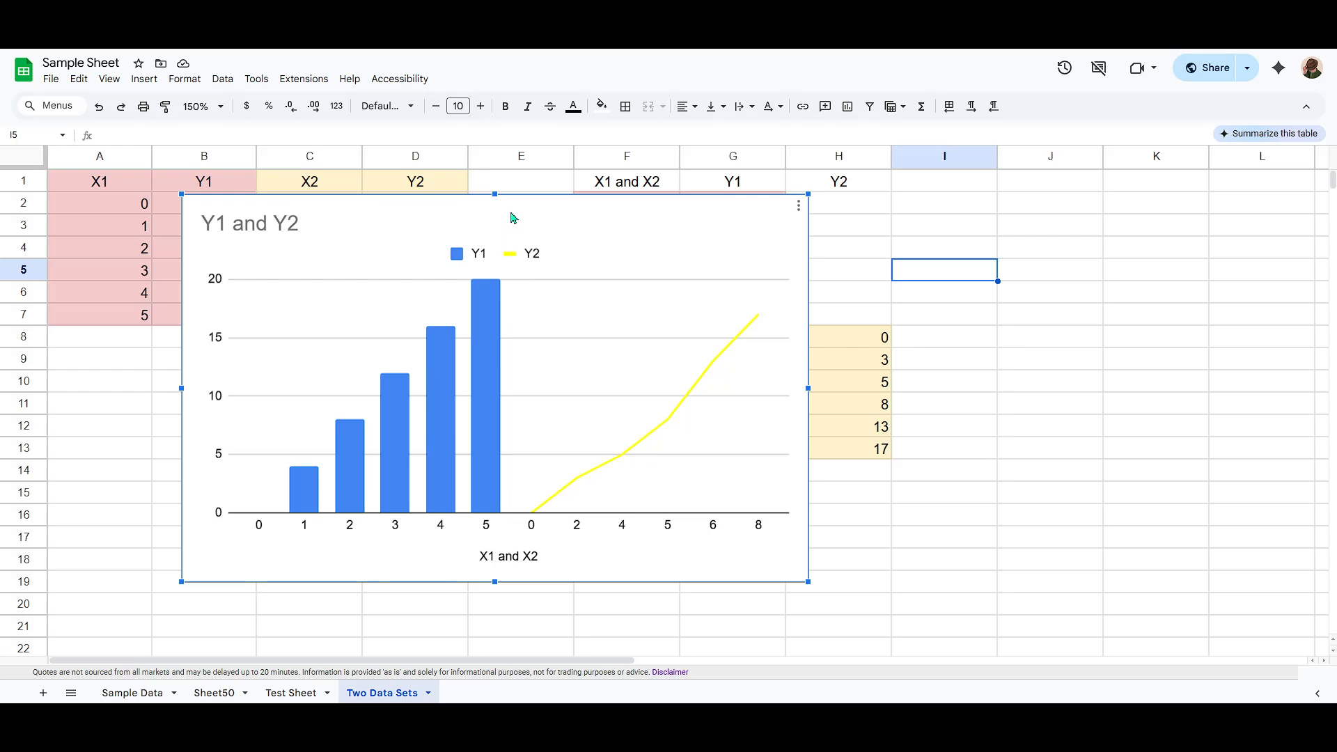
Step: Open the chart editor for the combo chart and set the chart's background color to a light orange
left_click_drag(526, 213, 515, 217)
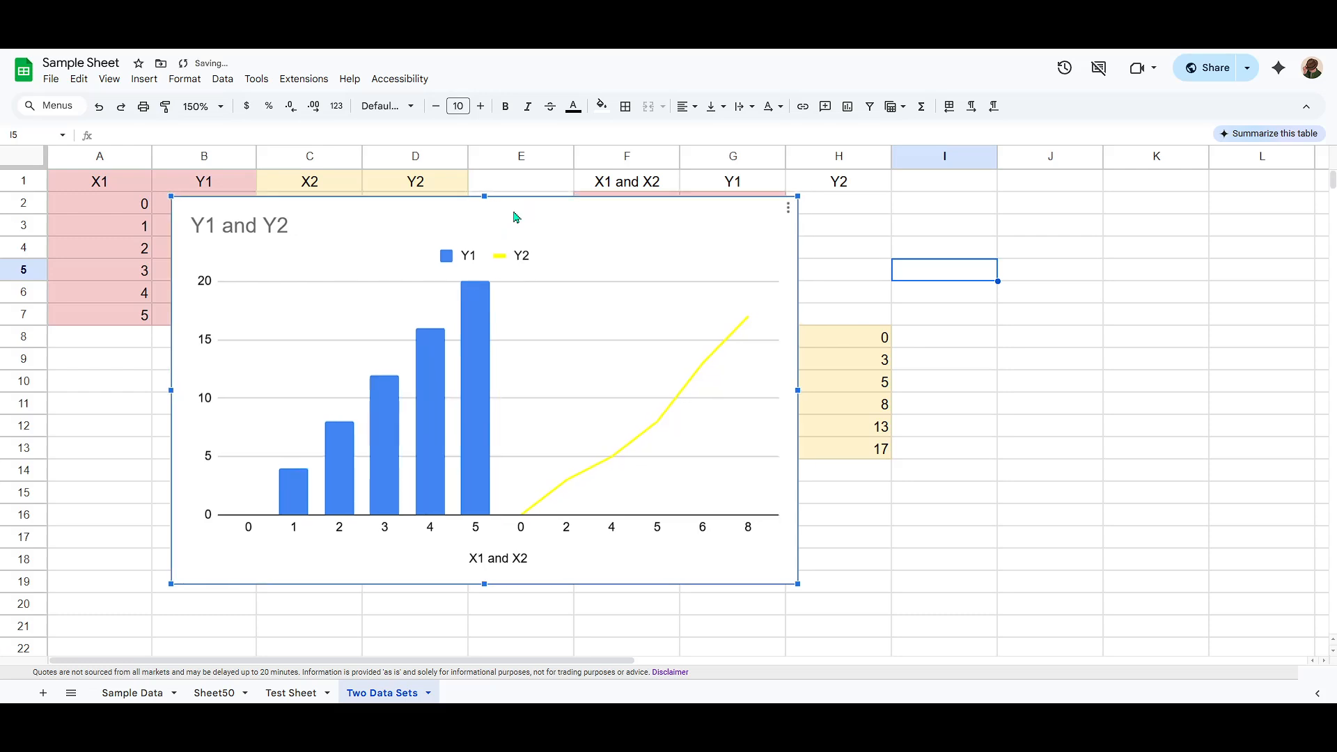
double_click(516, 217)
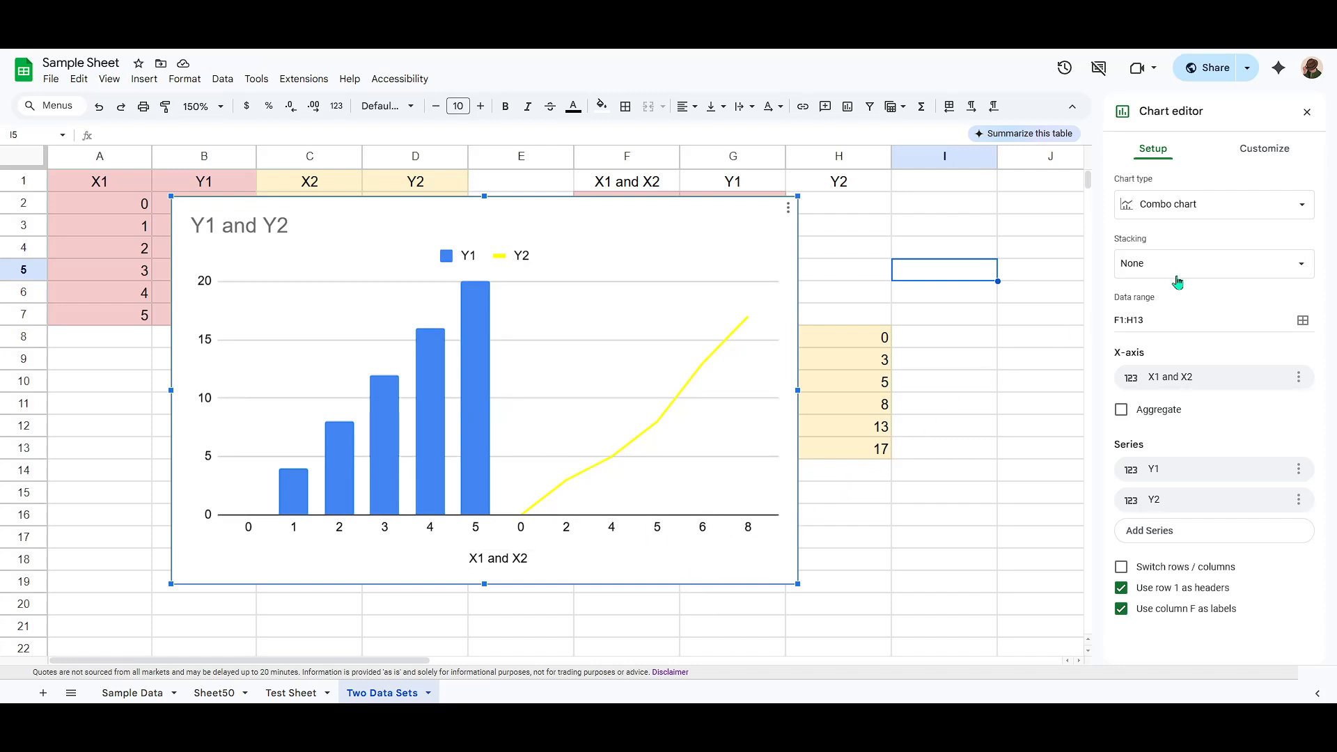
left_click(1274, 149)
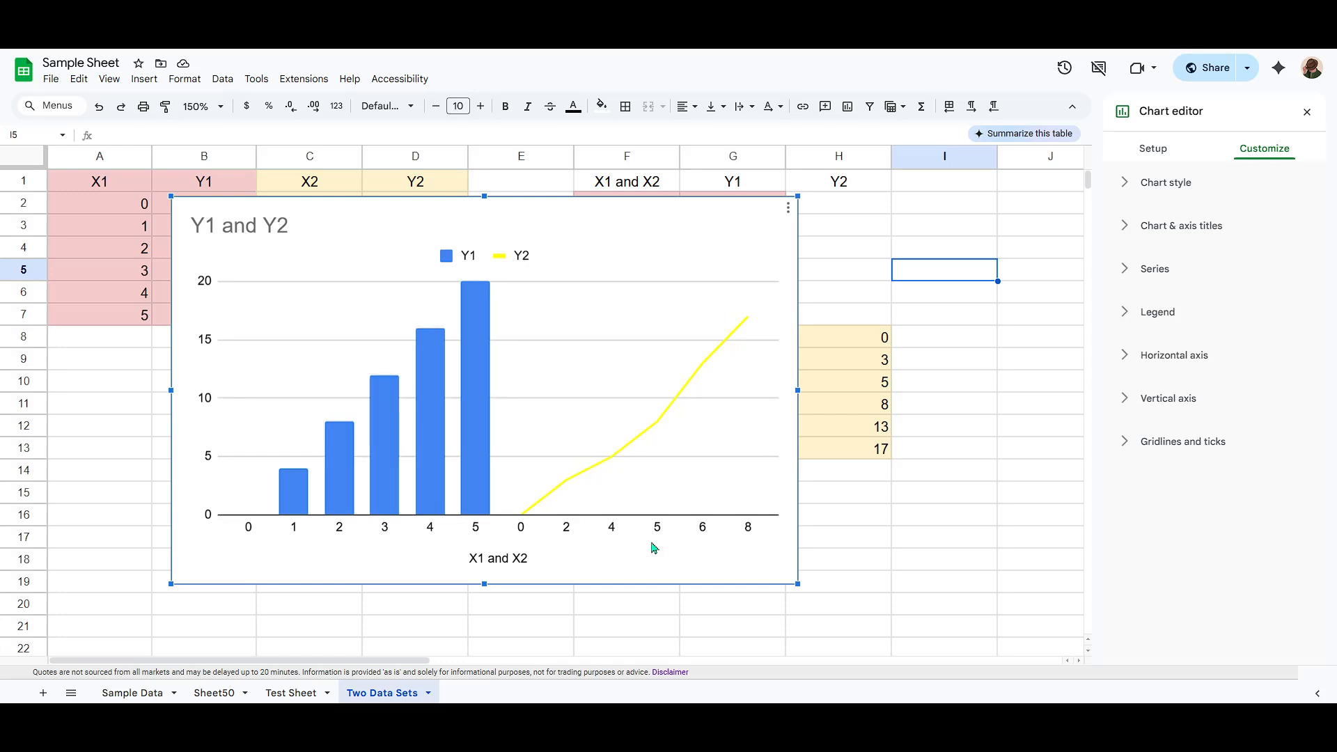
left_click(1147, 185)
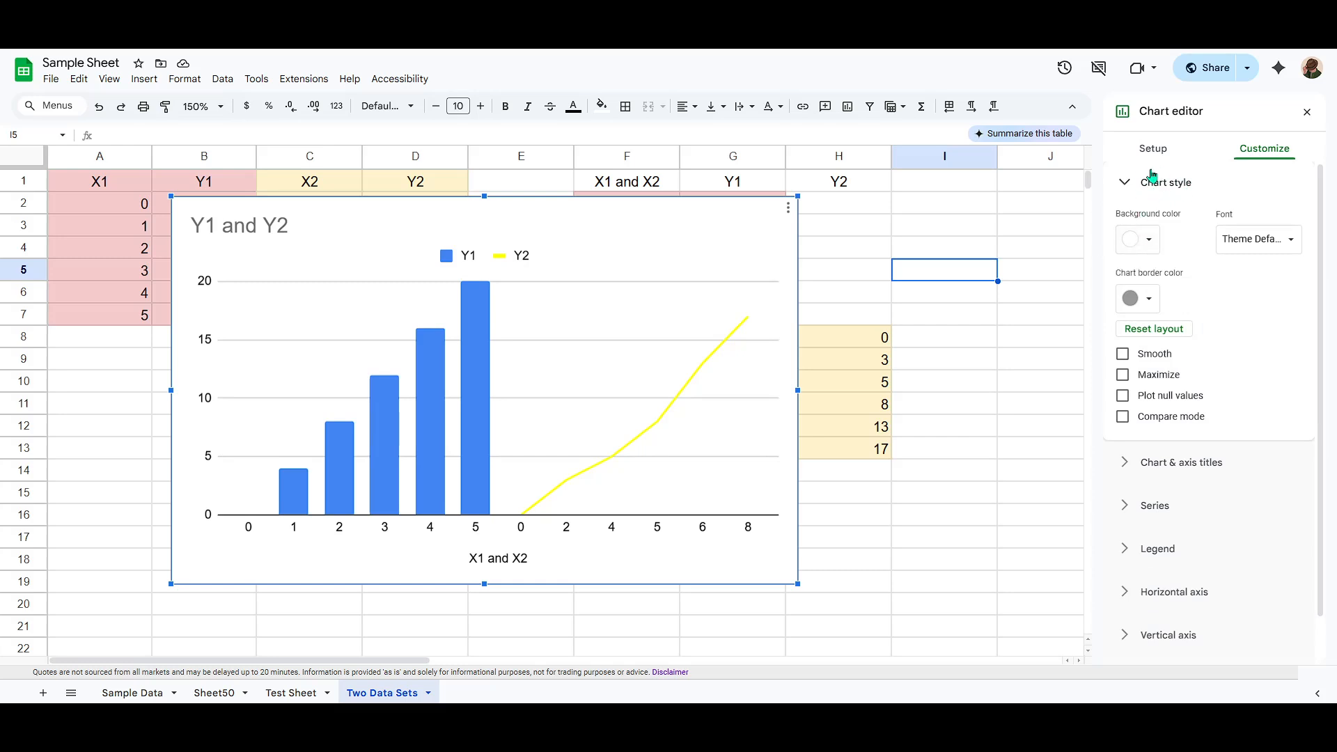
left_click(1139, 240)
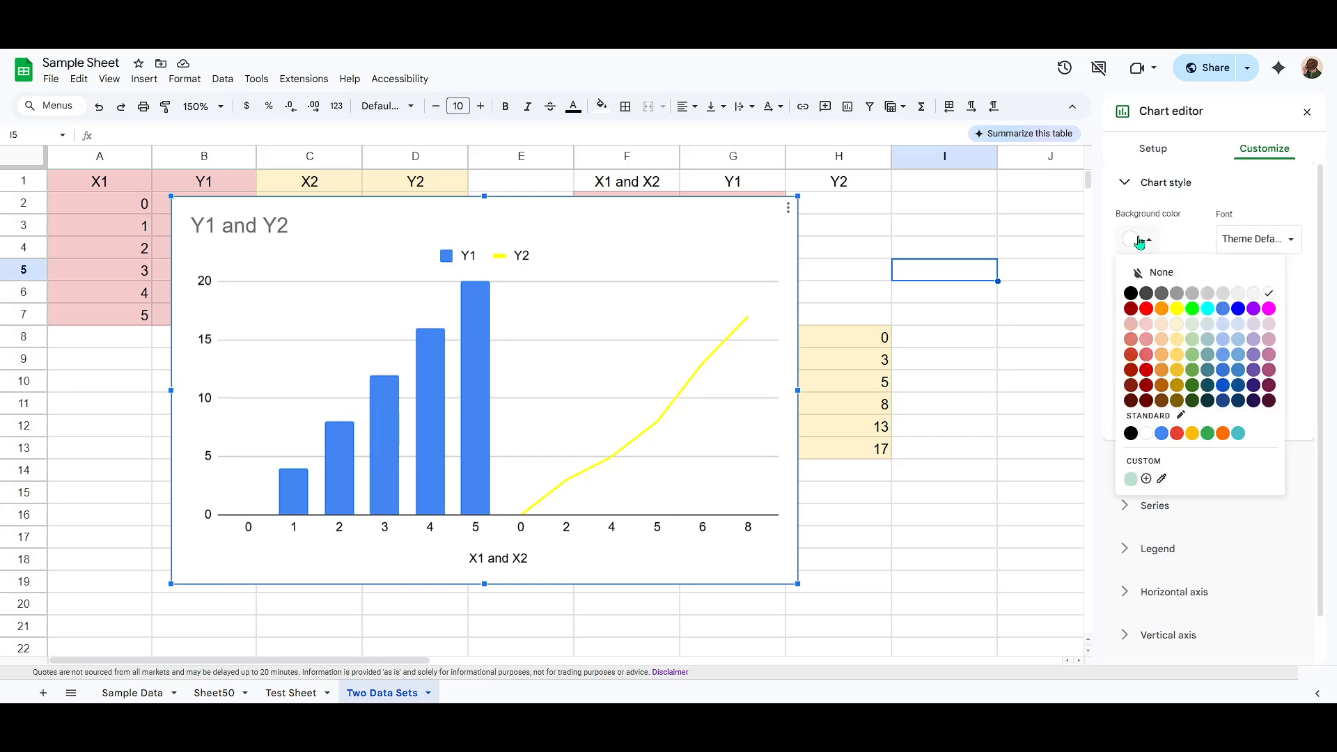
left_click(1166, 329)
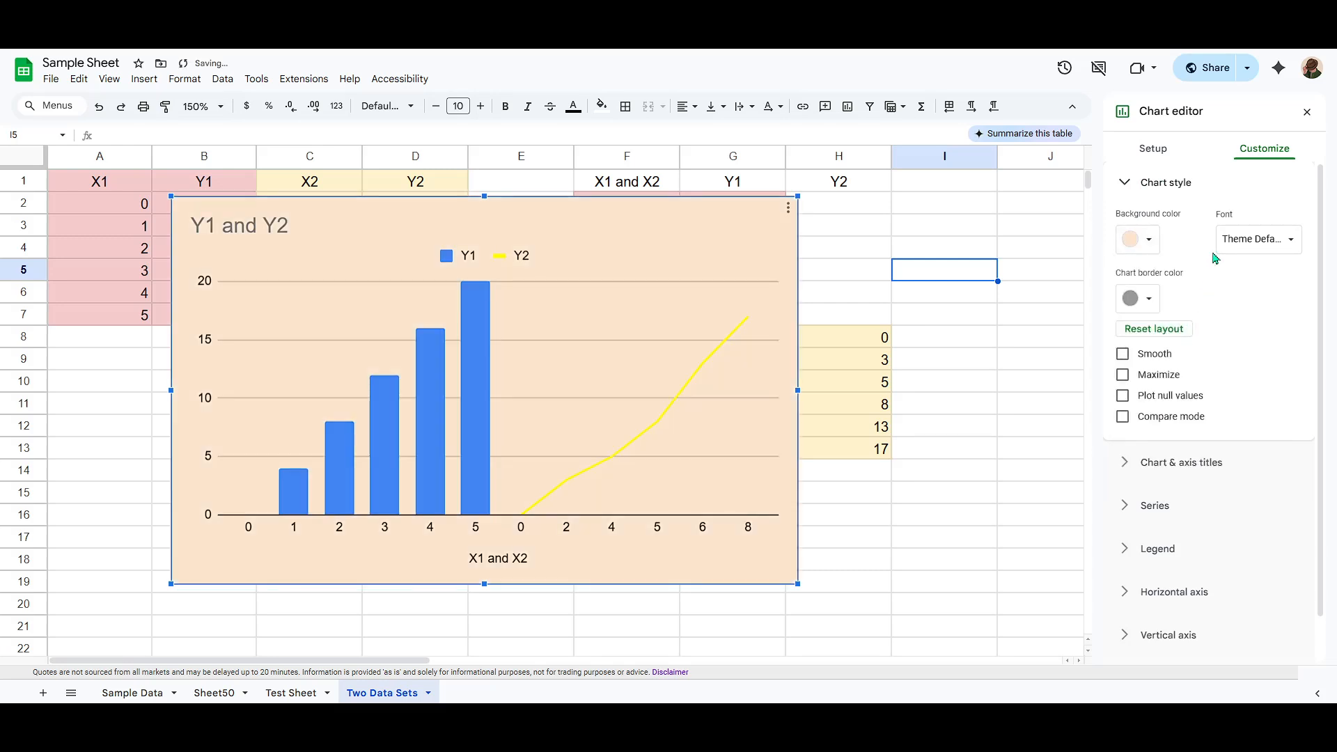
Step: Set the chart border color to red
left_click(1150, 241)
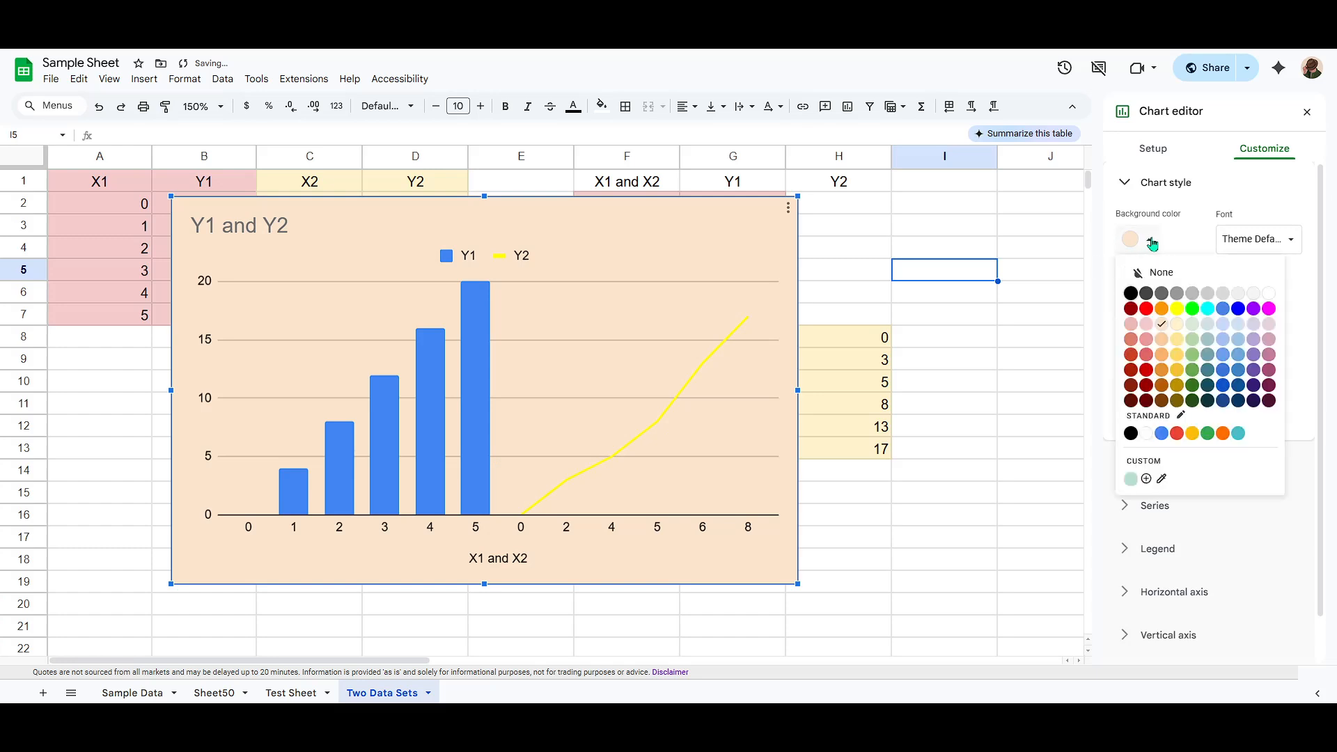
left_click(1151, 240)
left_click(1149, 298)
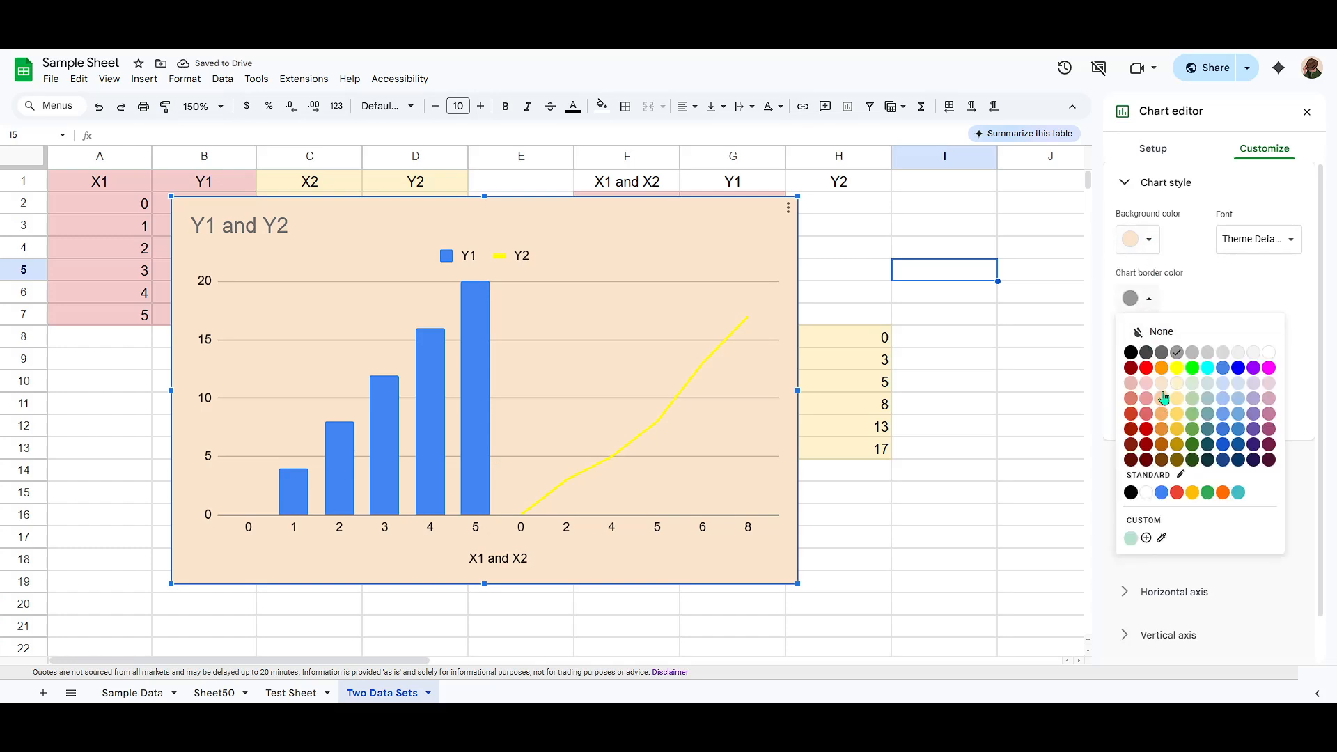
left_click(1146, 369)
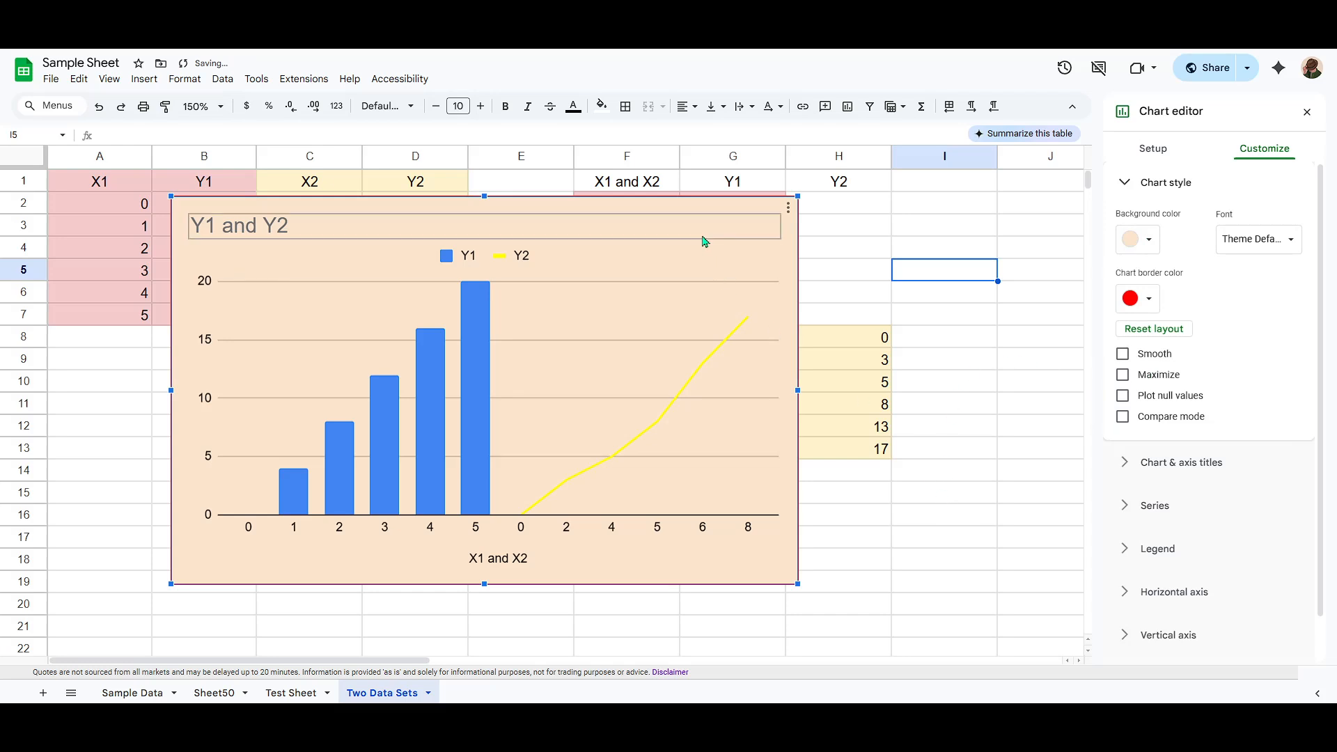
Step: Move the chart slightly down and to the right, then deselect it
left_click_drag(704, 239, 723, 266)
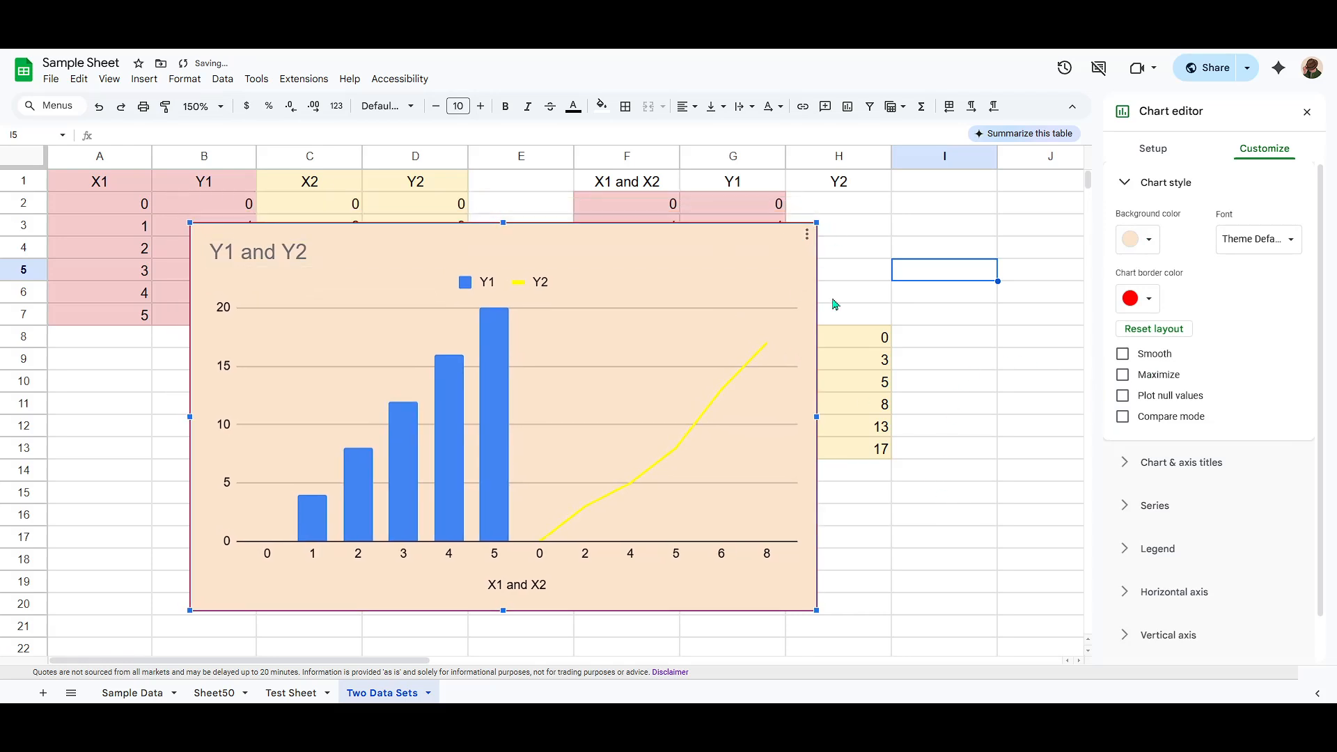
left_click(935, 366)
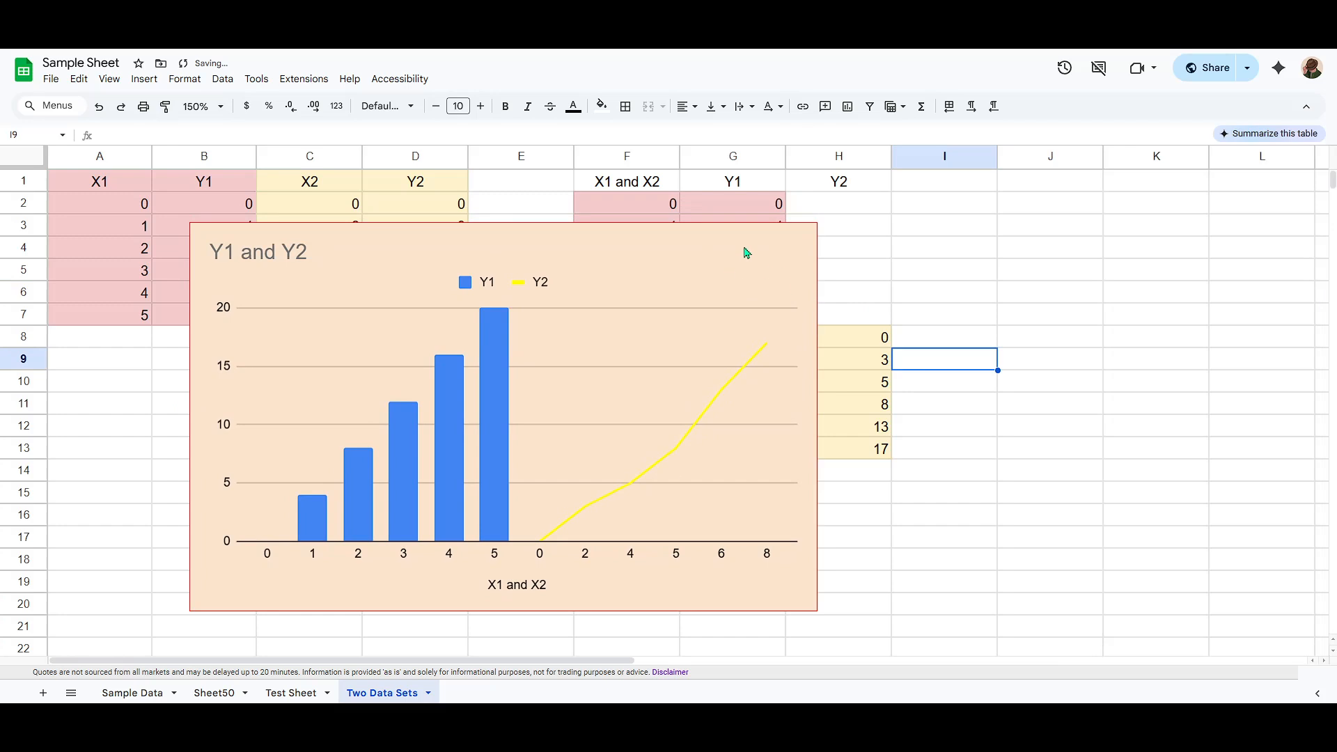
Step: Set the chart title's text color to blue
left_click(731, 250)
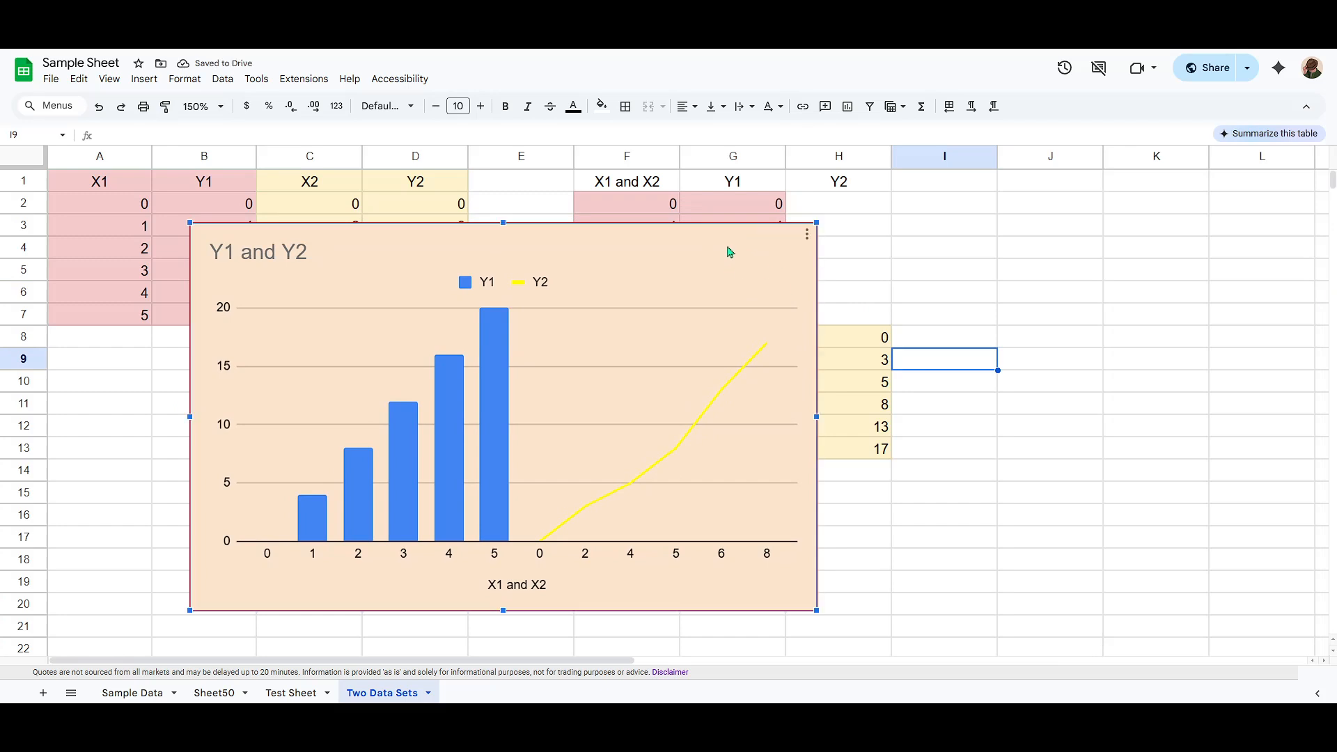
double_click(729, 251)
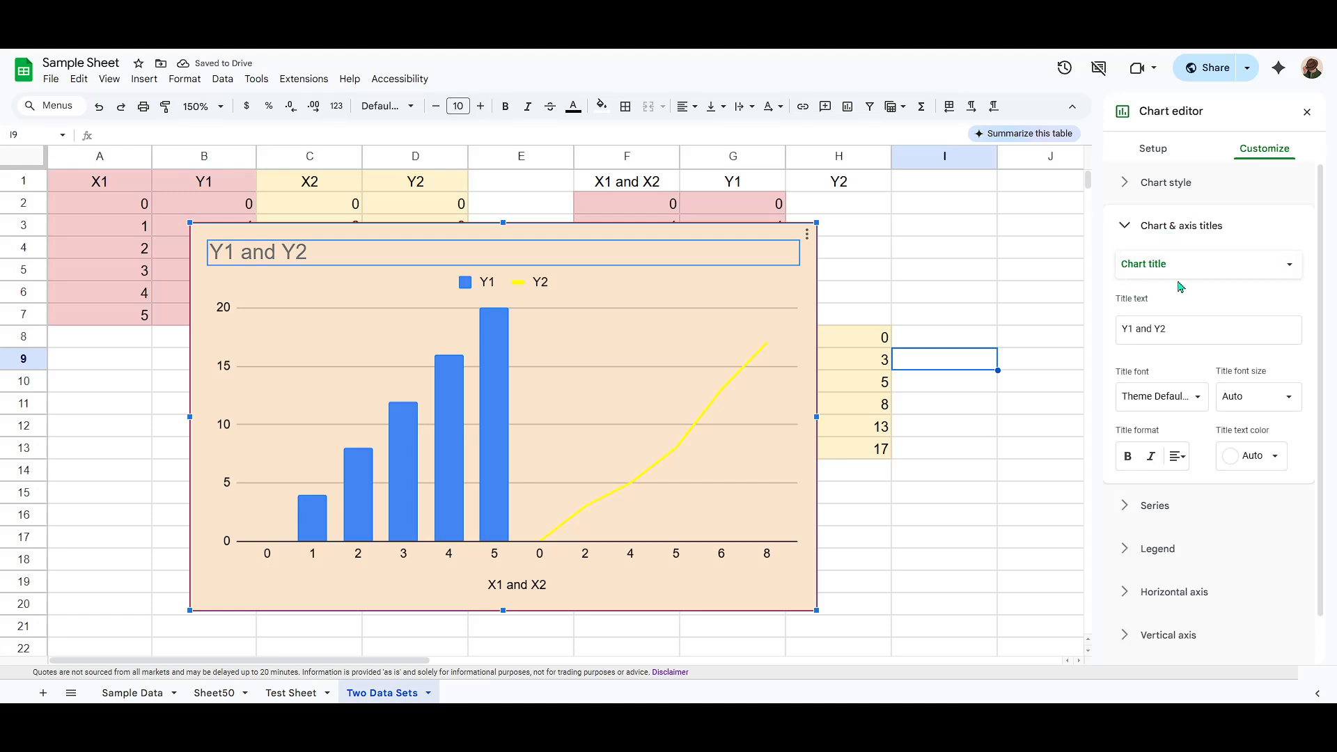
scroll(1239, 376, "down", 1)
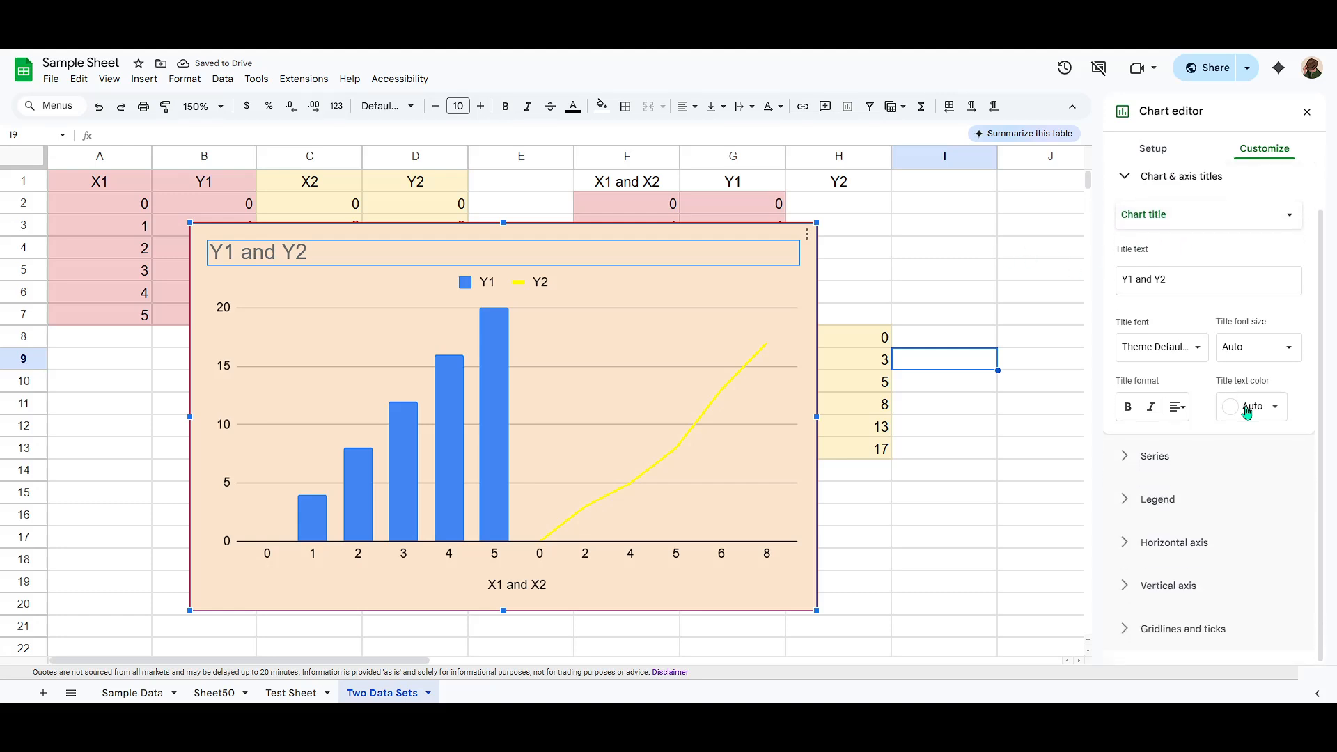
left_click(1254, 410)
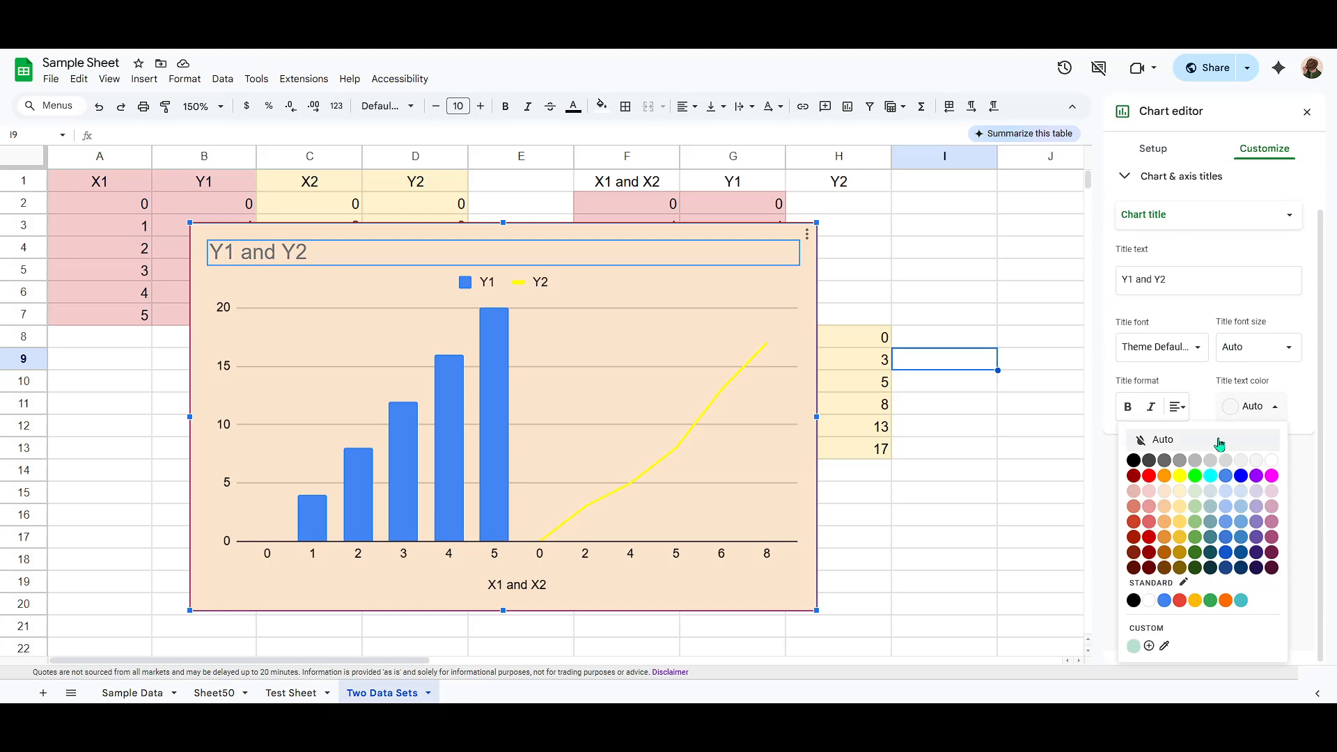
left_click(1210, 478)
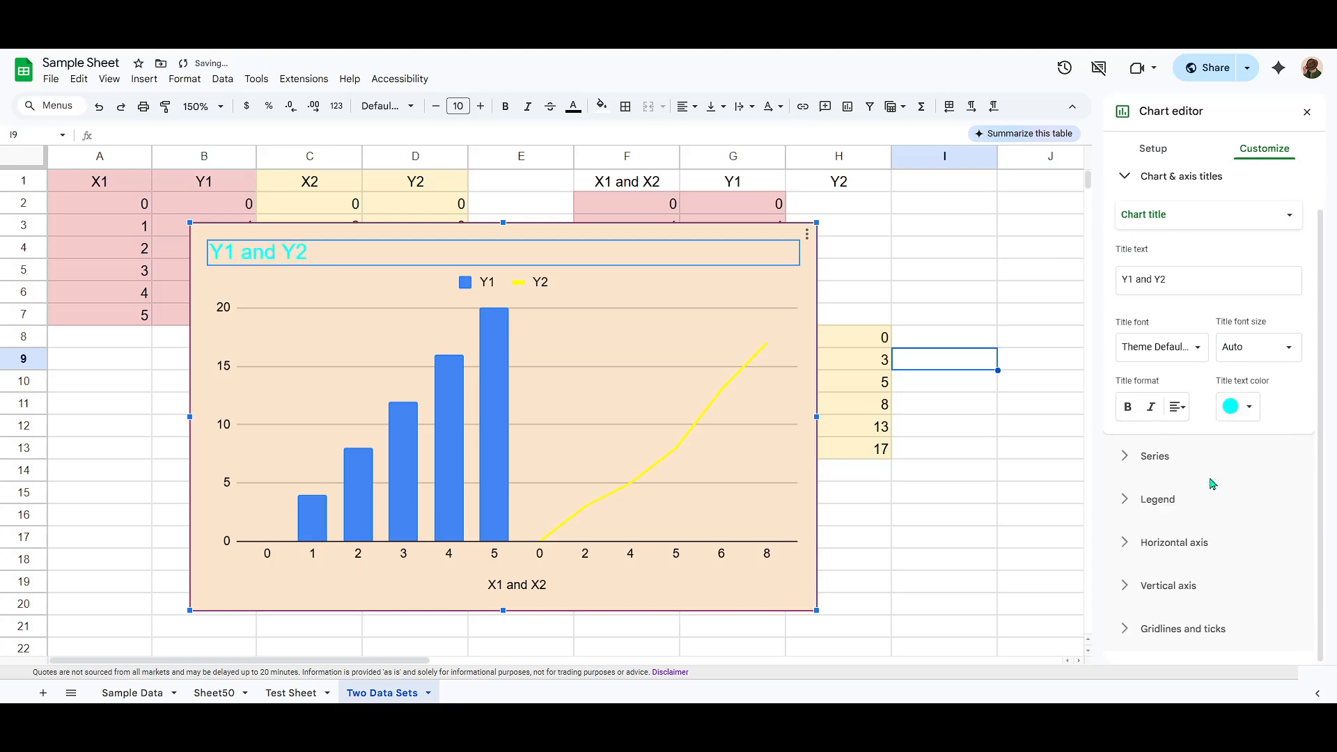
left_click(1241, 407)
left_click(1215, 479)
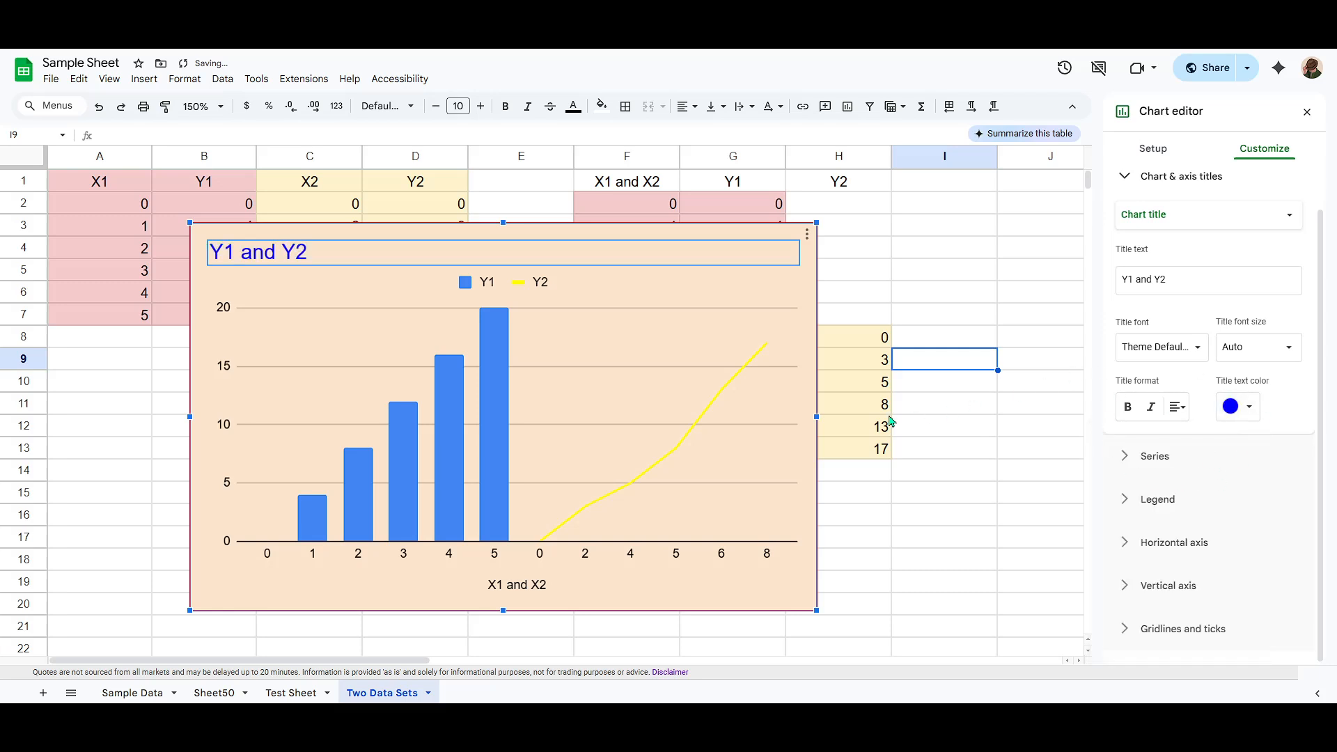
Step: Move the chart up slightly
left_click_drag(768, 229, 769, 210)
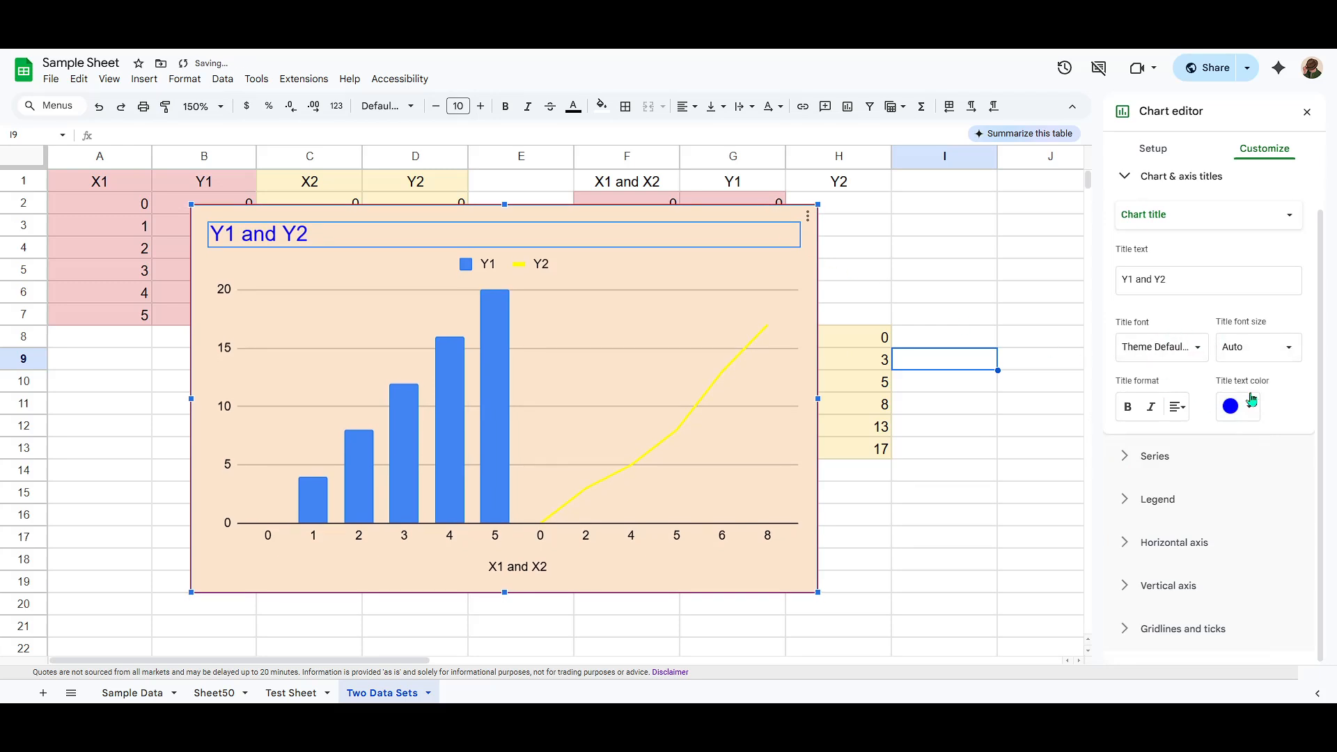
left_click(1164, 217)
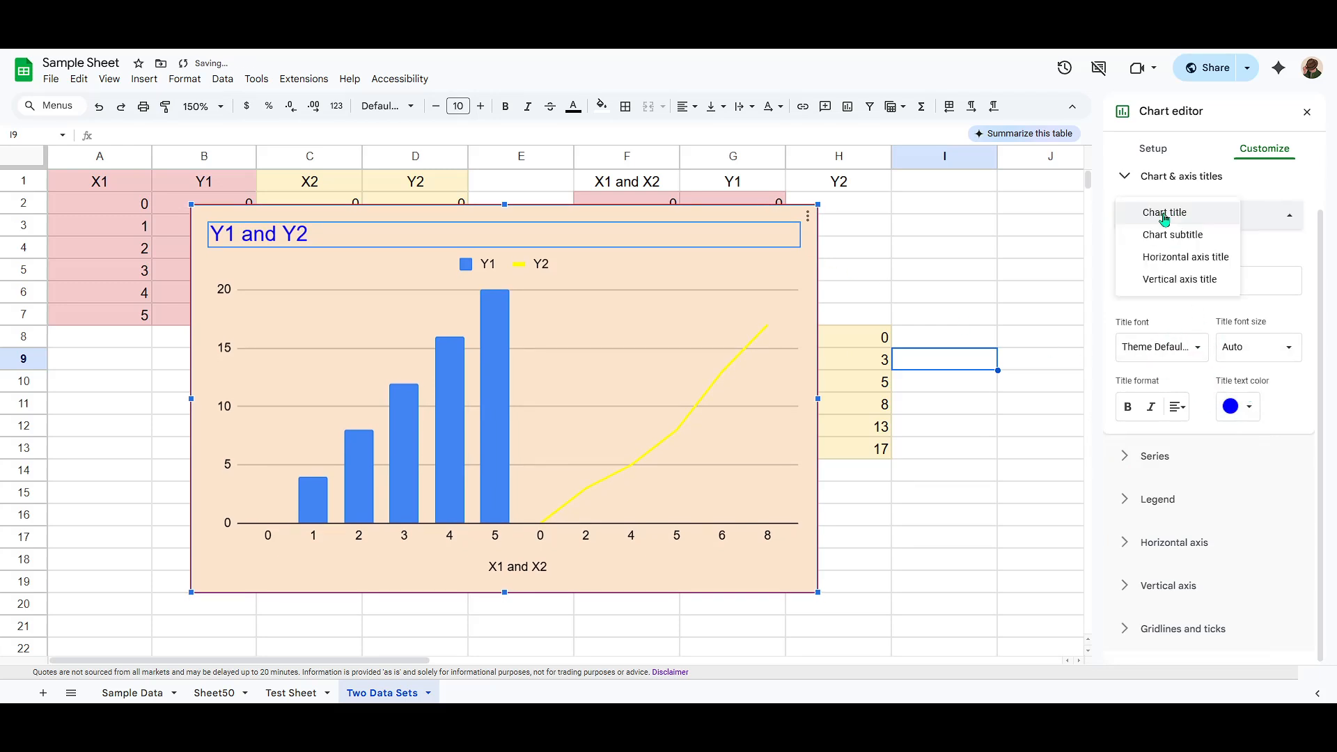
left_click(1164, 217)
left_click(1164, 178)
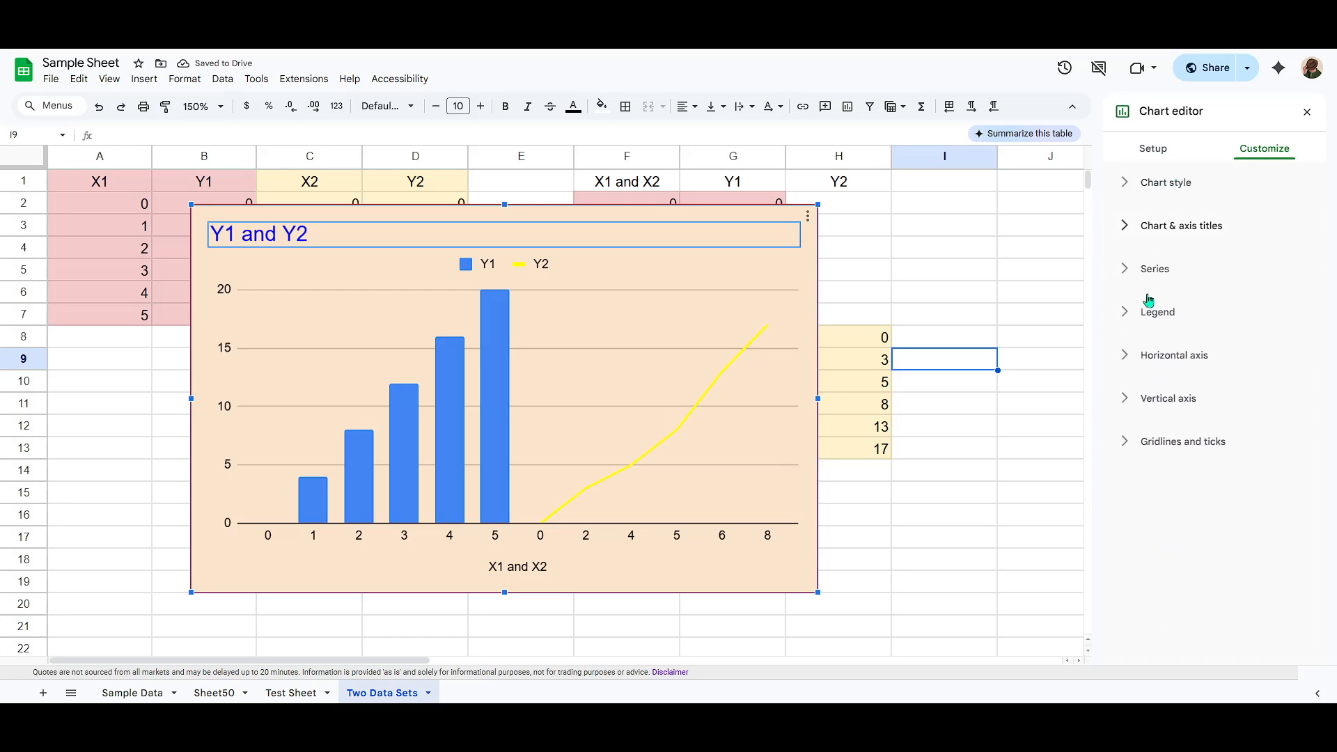
Step: Set the line color of the Y1 series to dark navy
left_click(1173, 277)
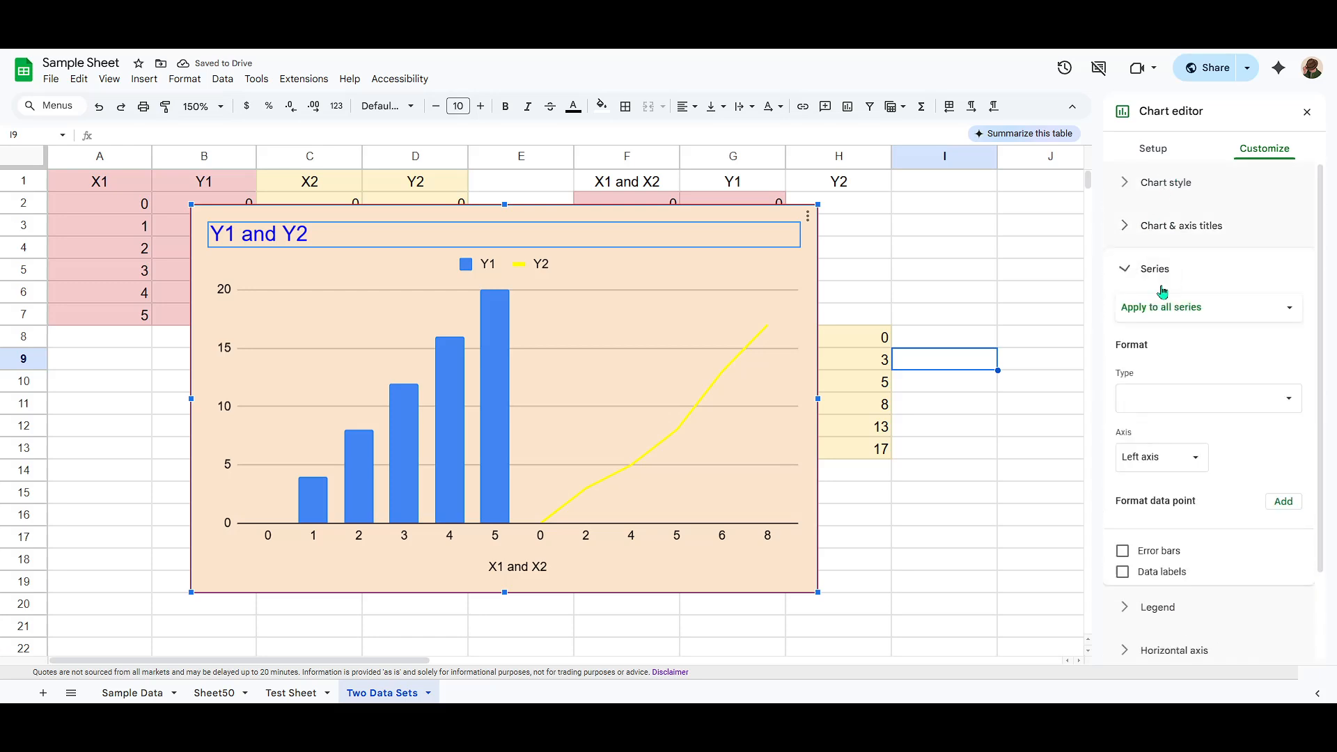
left_click(1186, 309)
left_click(1159, 329)
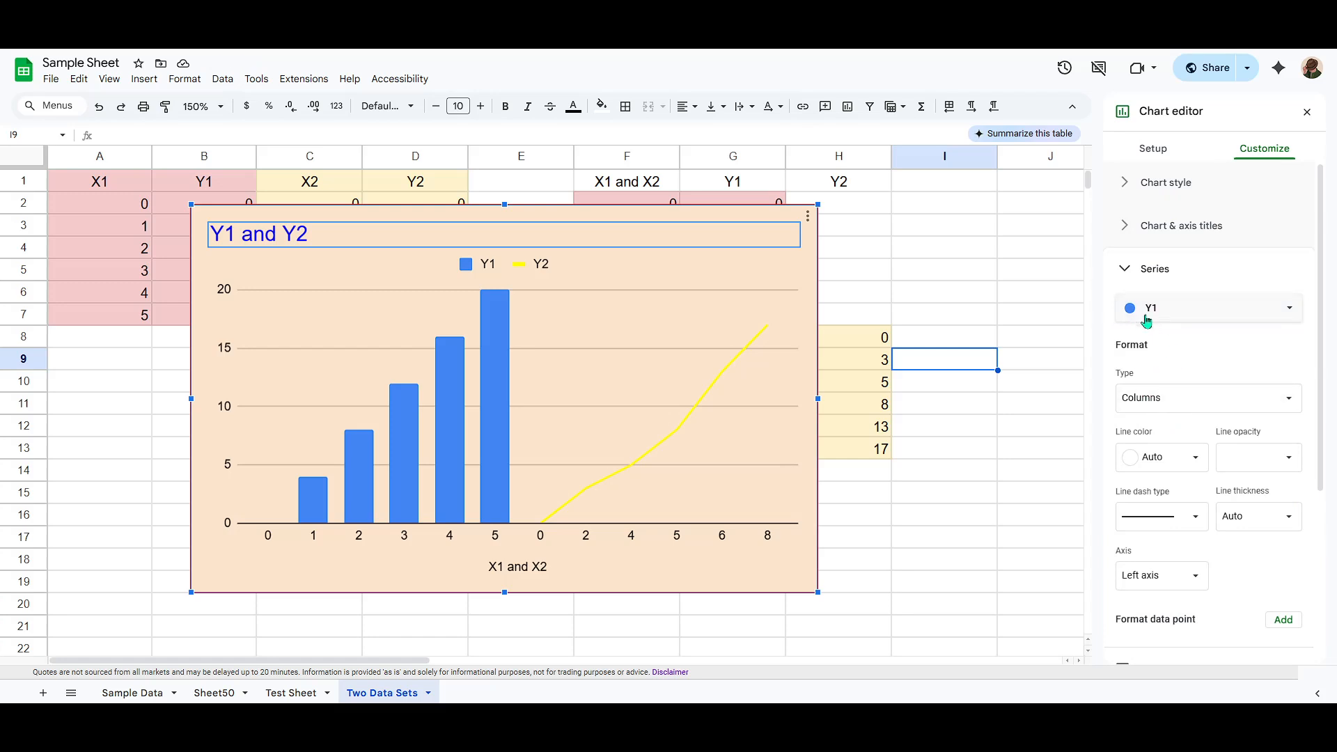
left_click(1136, 460)
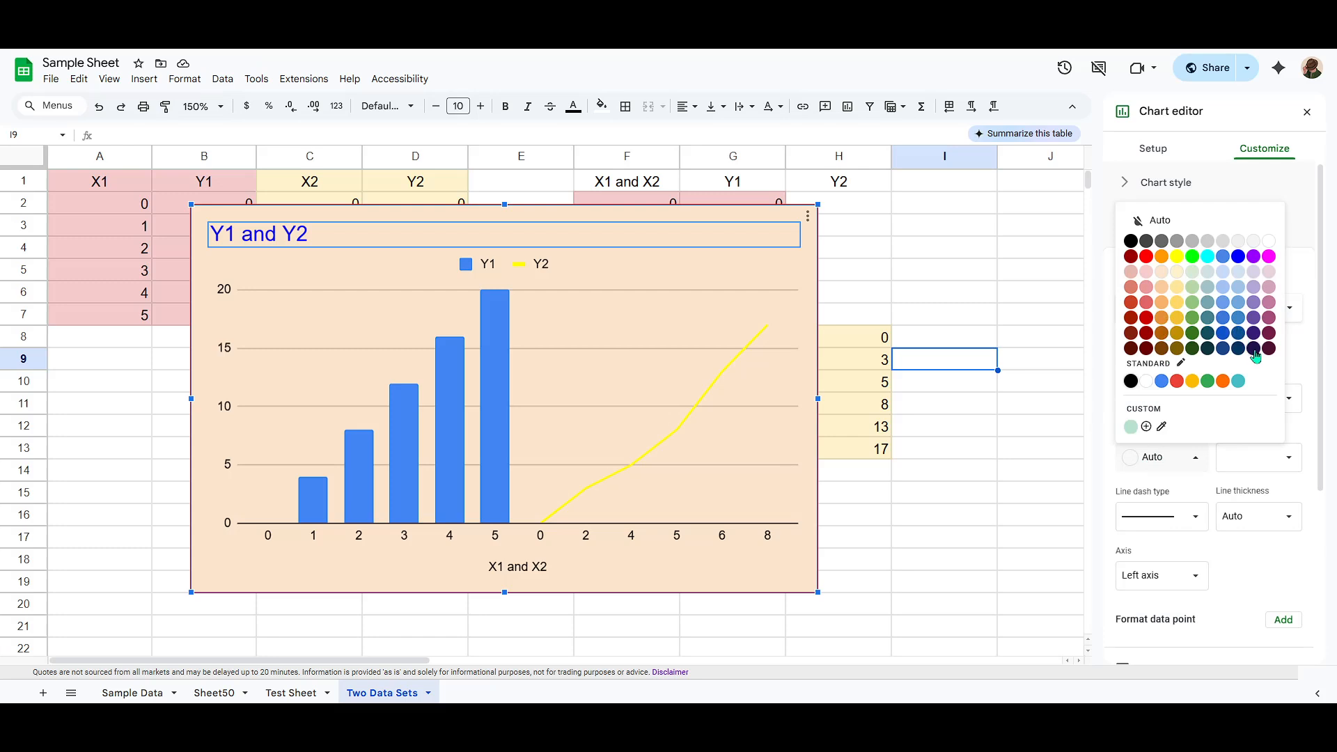
left_click(1254, 350)
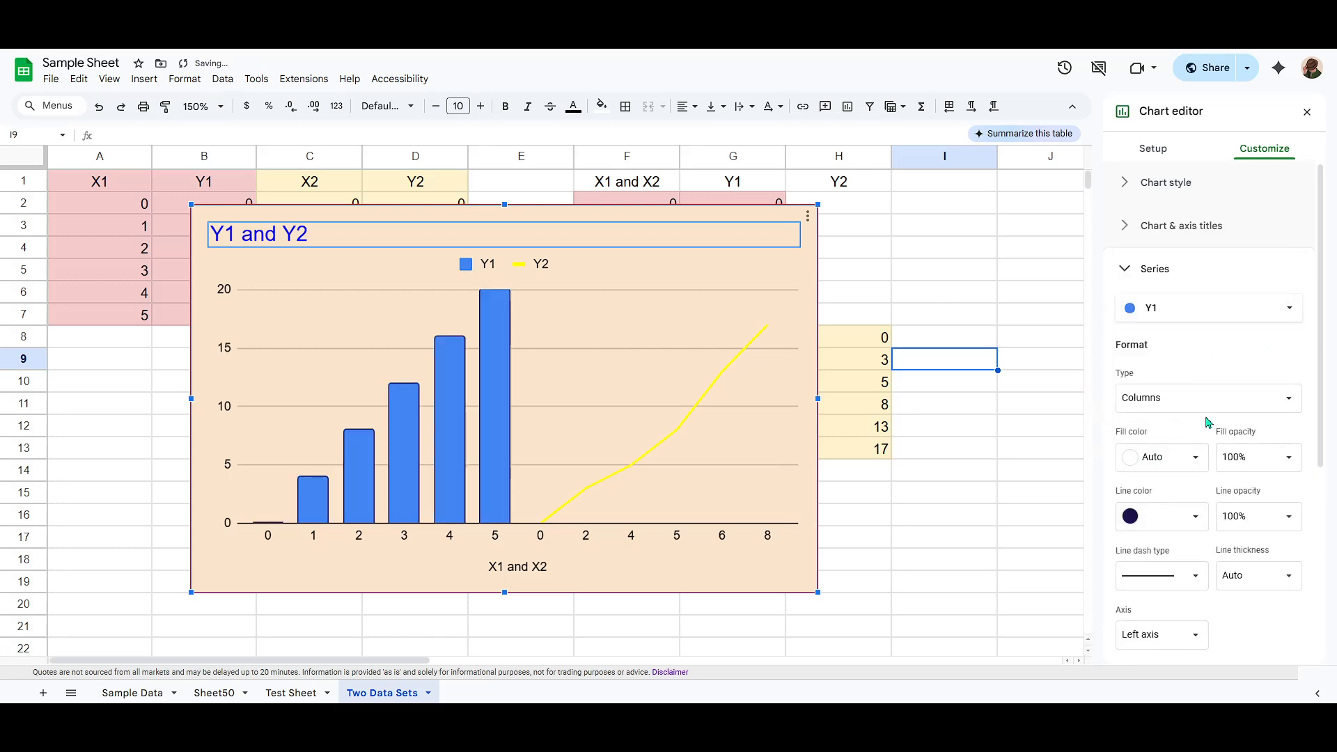
Step: Set the fill color of the Y1 columns to yellow
scroll(1184, 414, "down", 2)
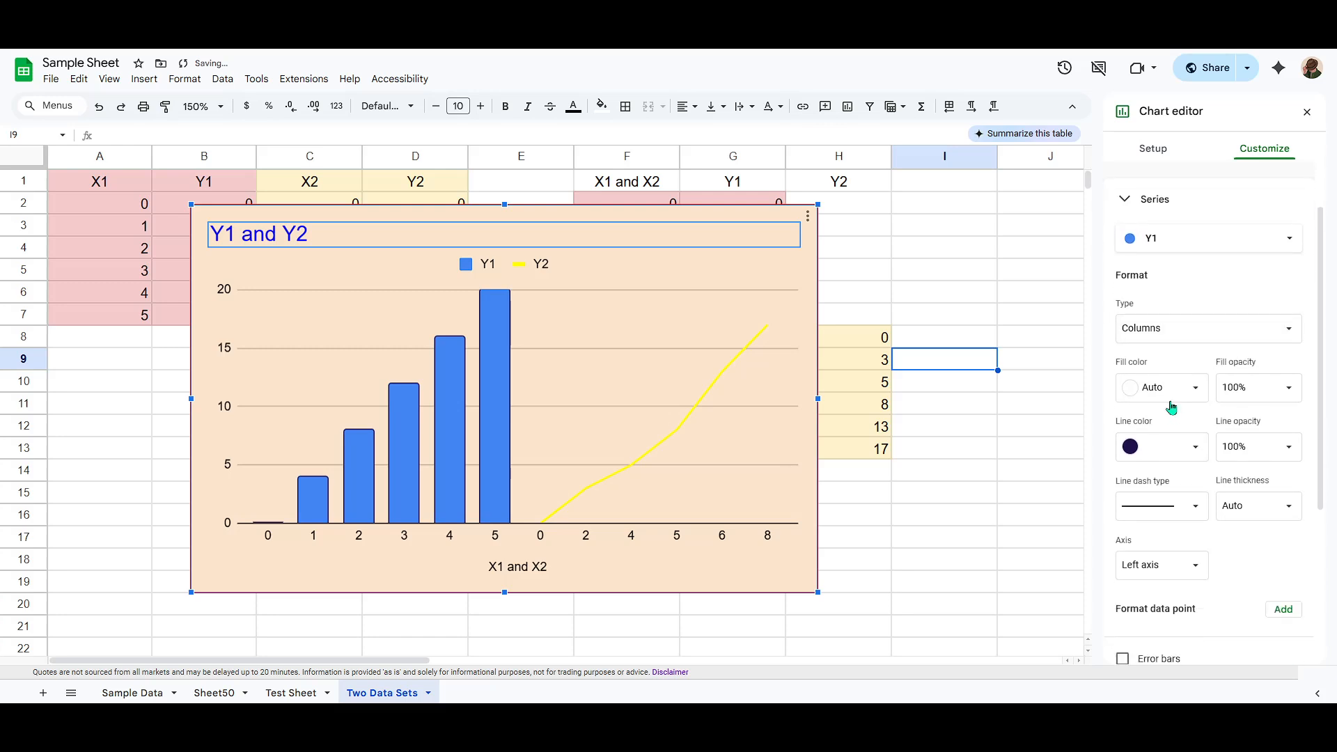
left_click(1161, 388)
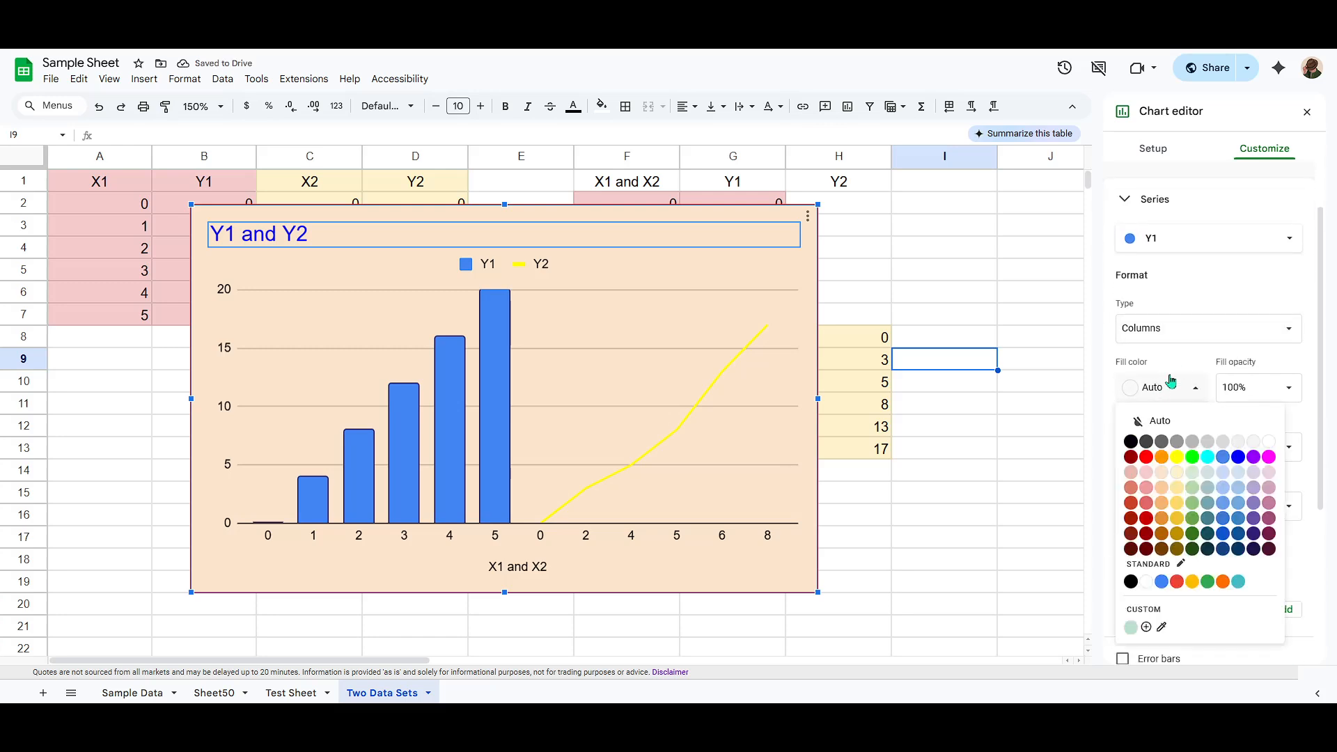
left_click(1177, 457)
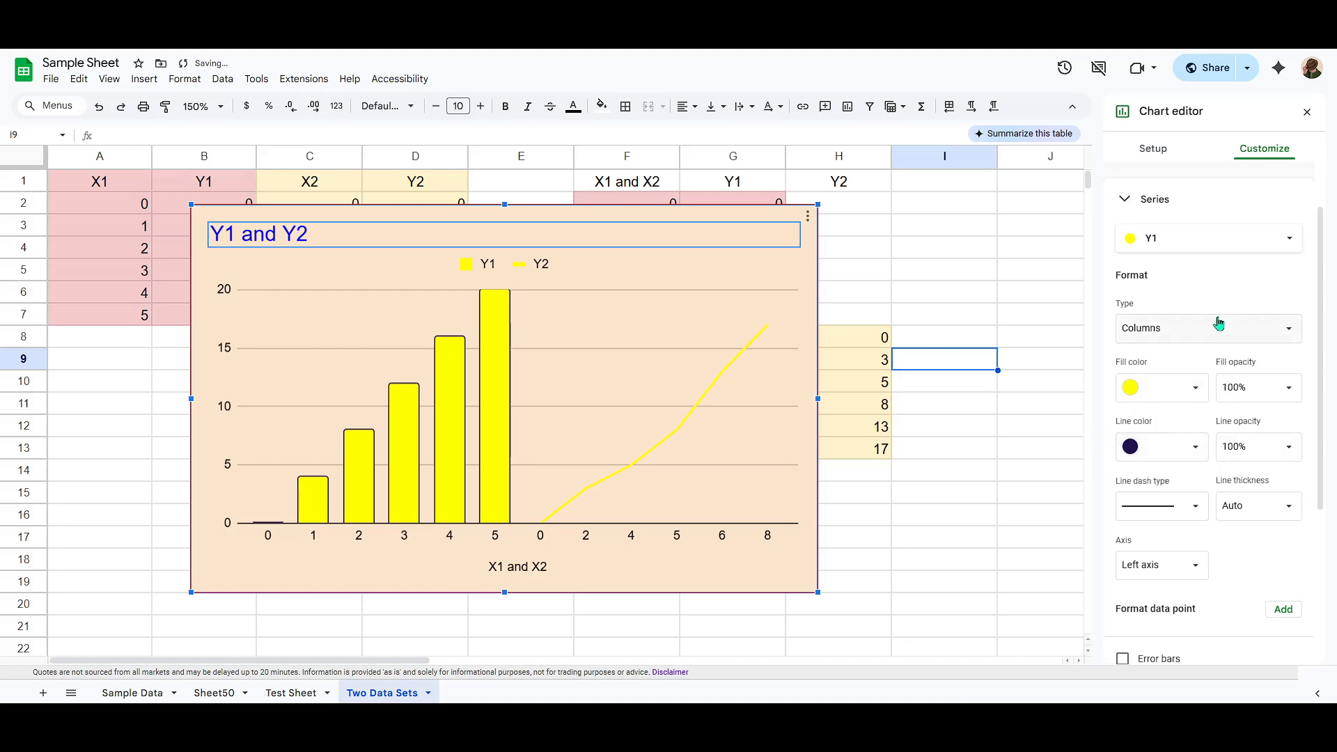
Step: Set the line color of the Y2 series to purple
left_click(1207, 243)
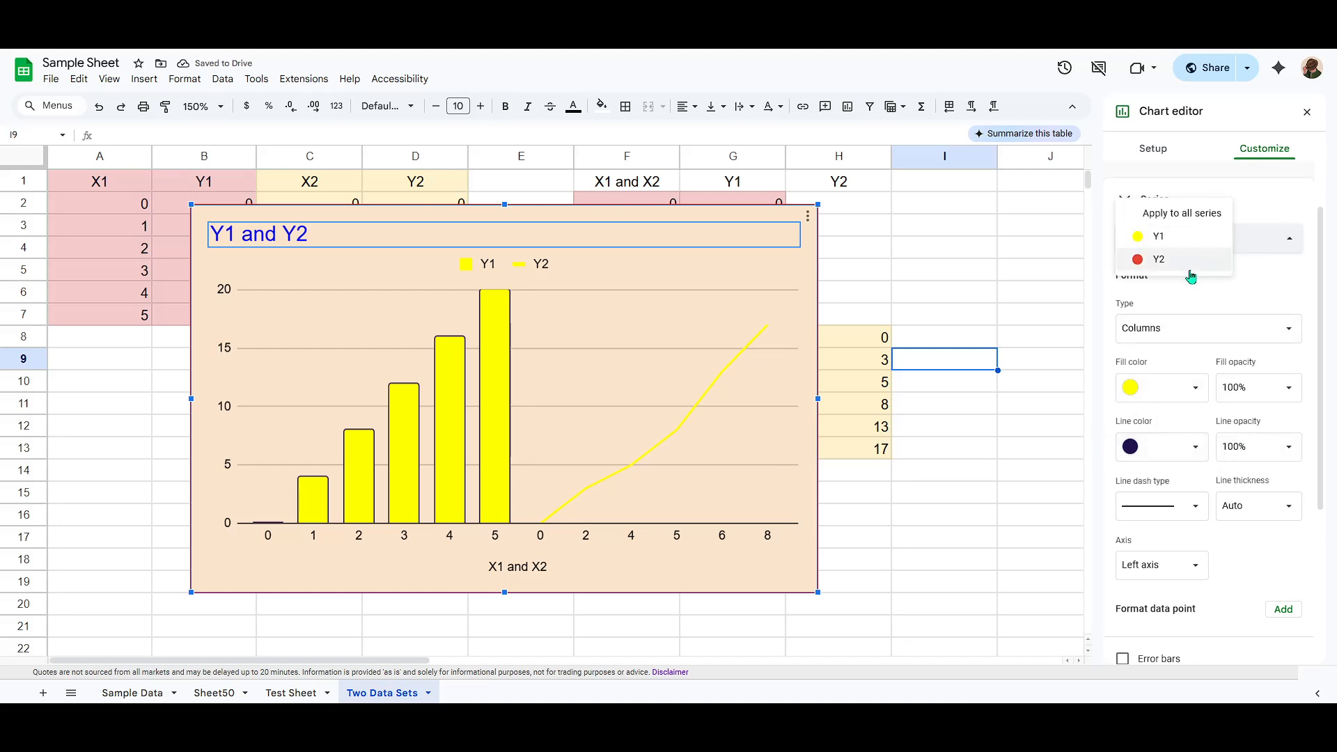
left_click(1178, 262)
left_click(1186, 385)
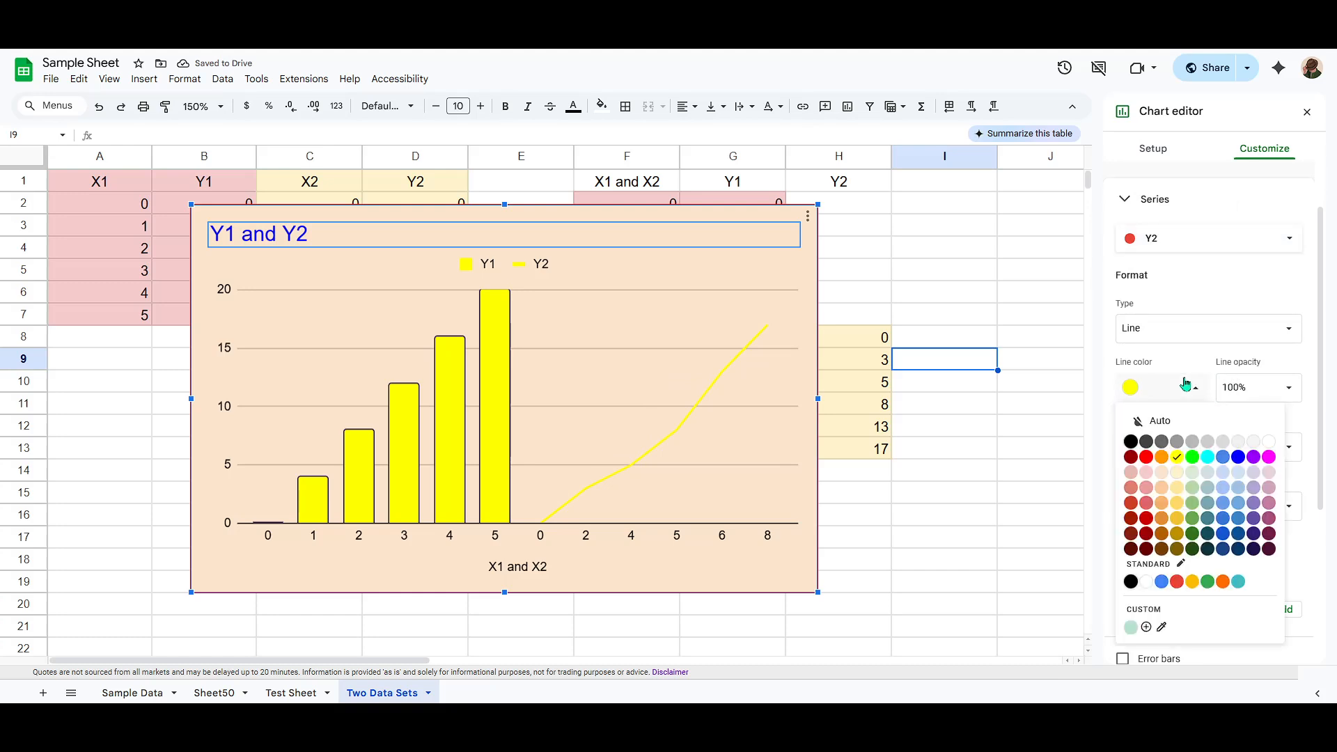
left_click(1254, 463)
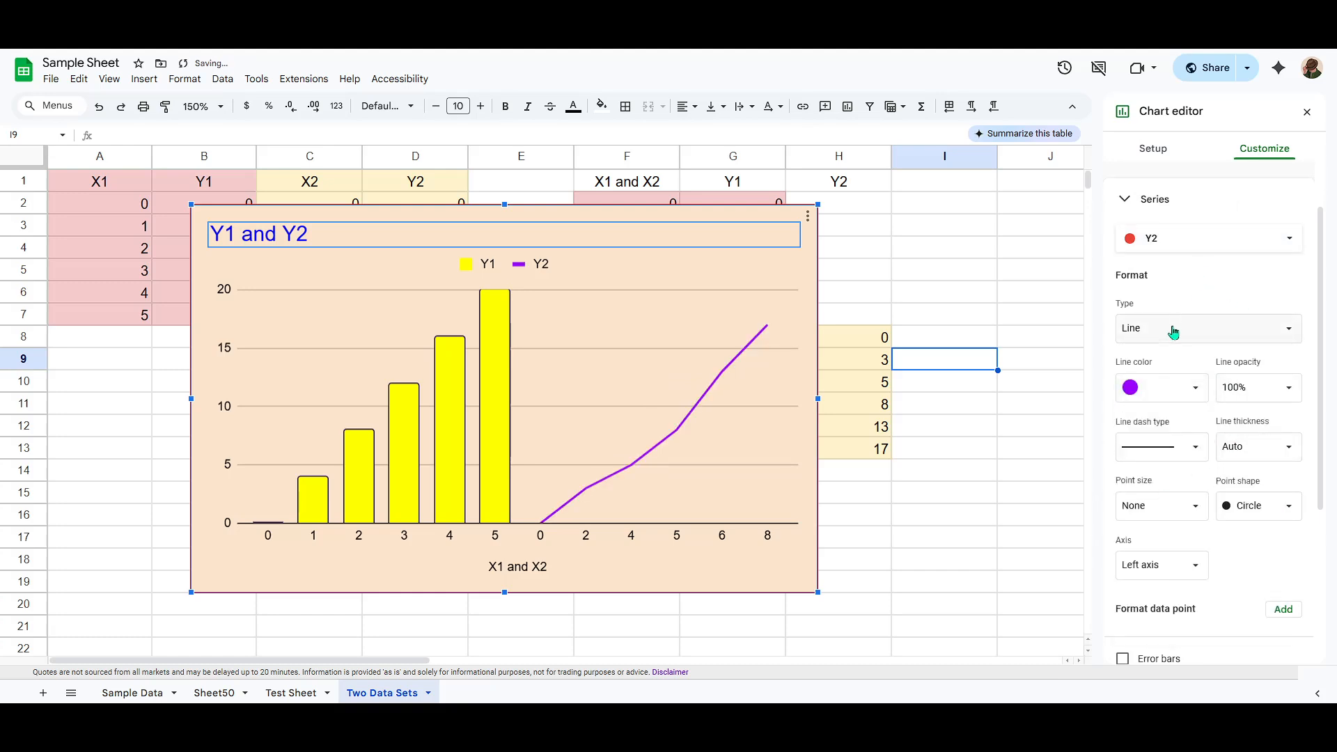
Step: Set the legend's text color to green
left_click(1174, 203)
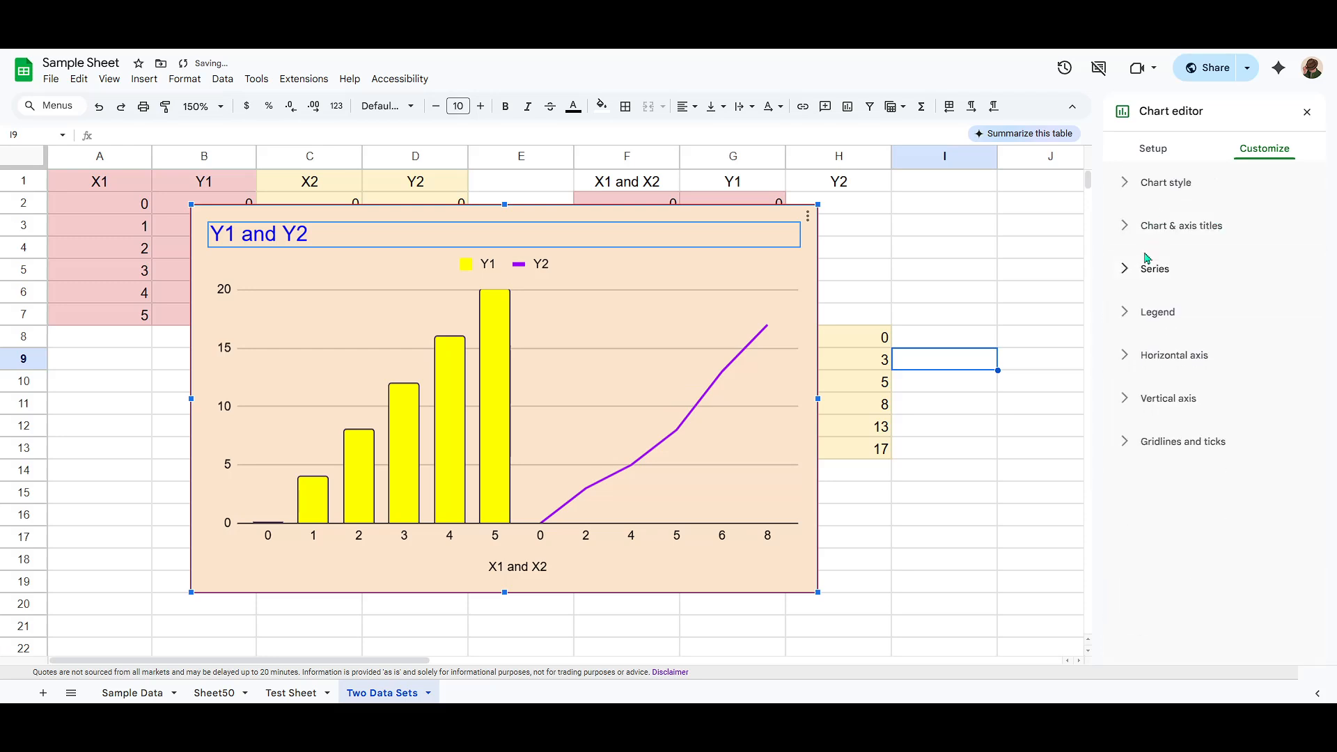
left_click(1156, 314)
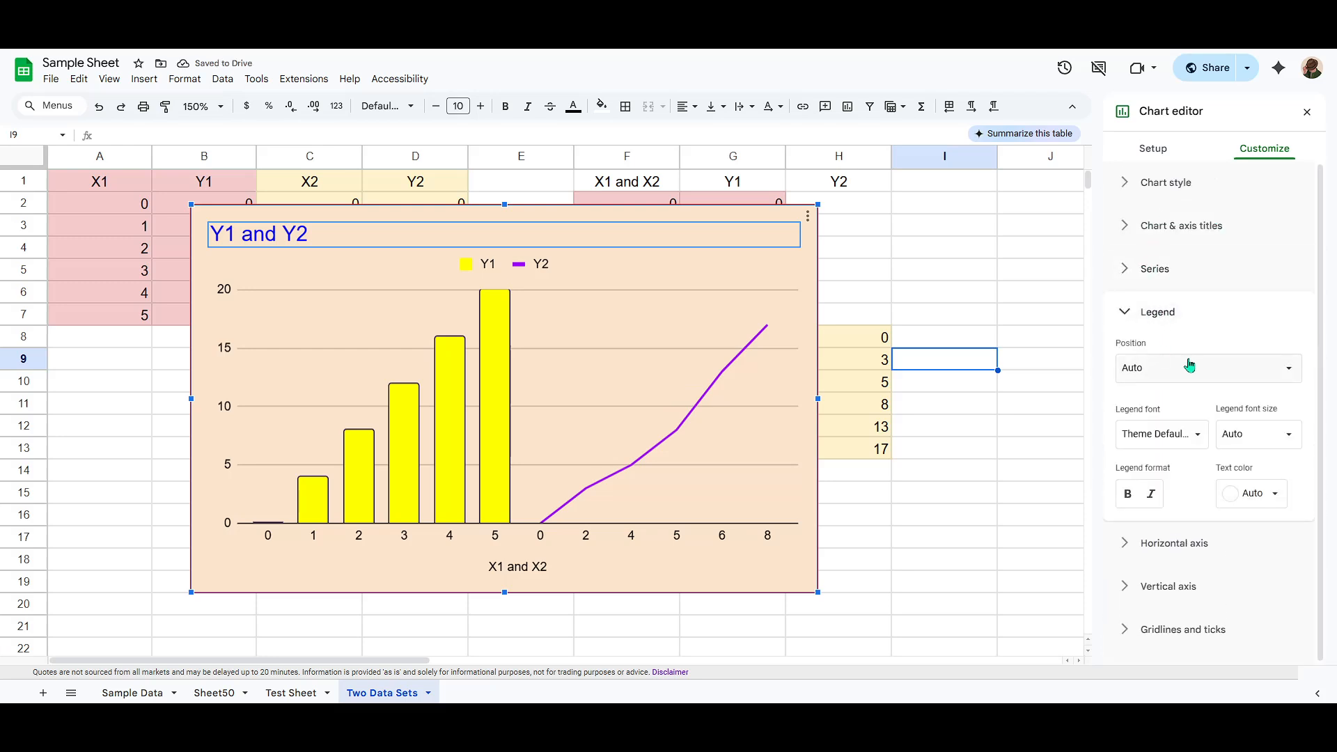
left_click(1255, 491)
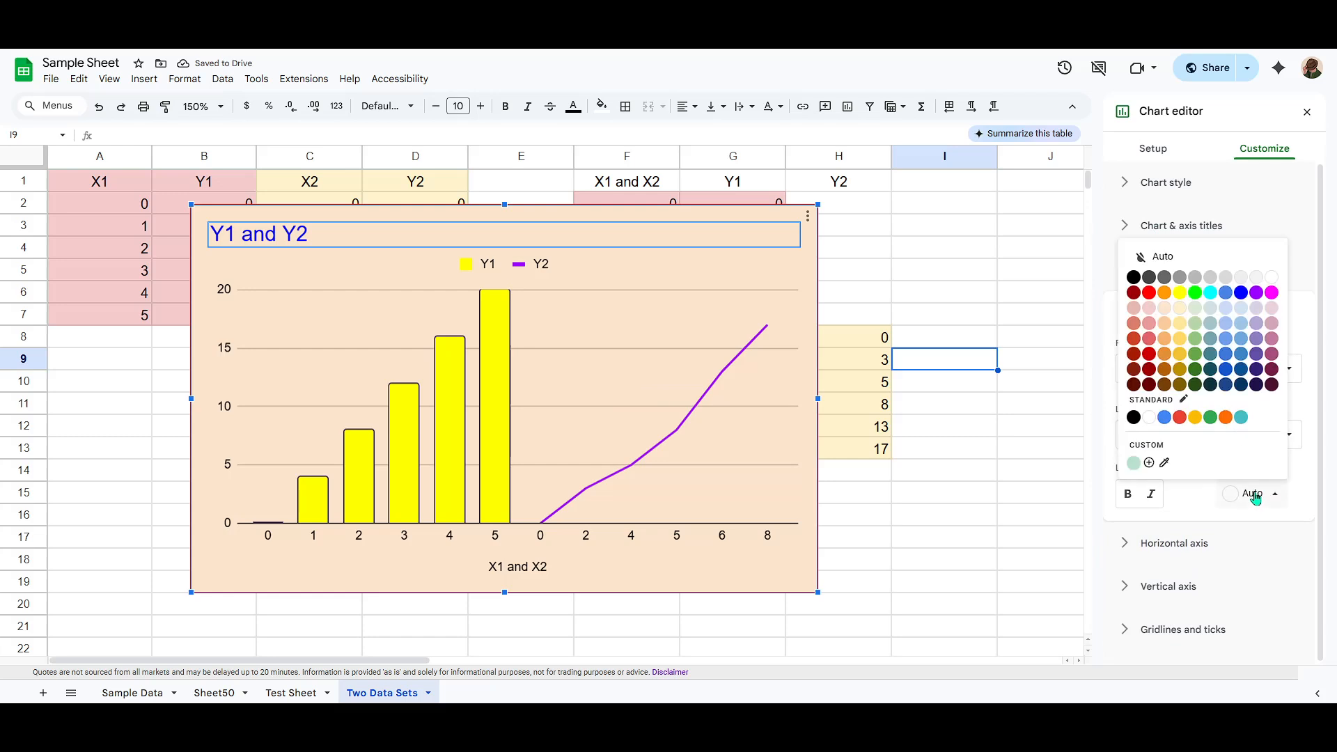
left_click(1208, 418)
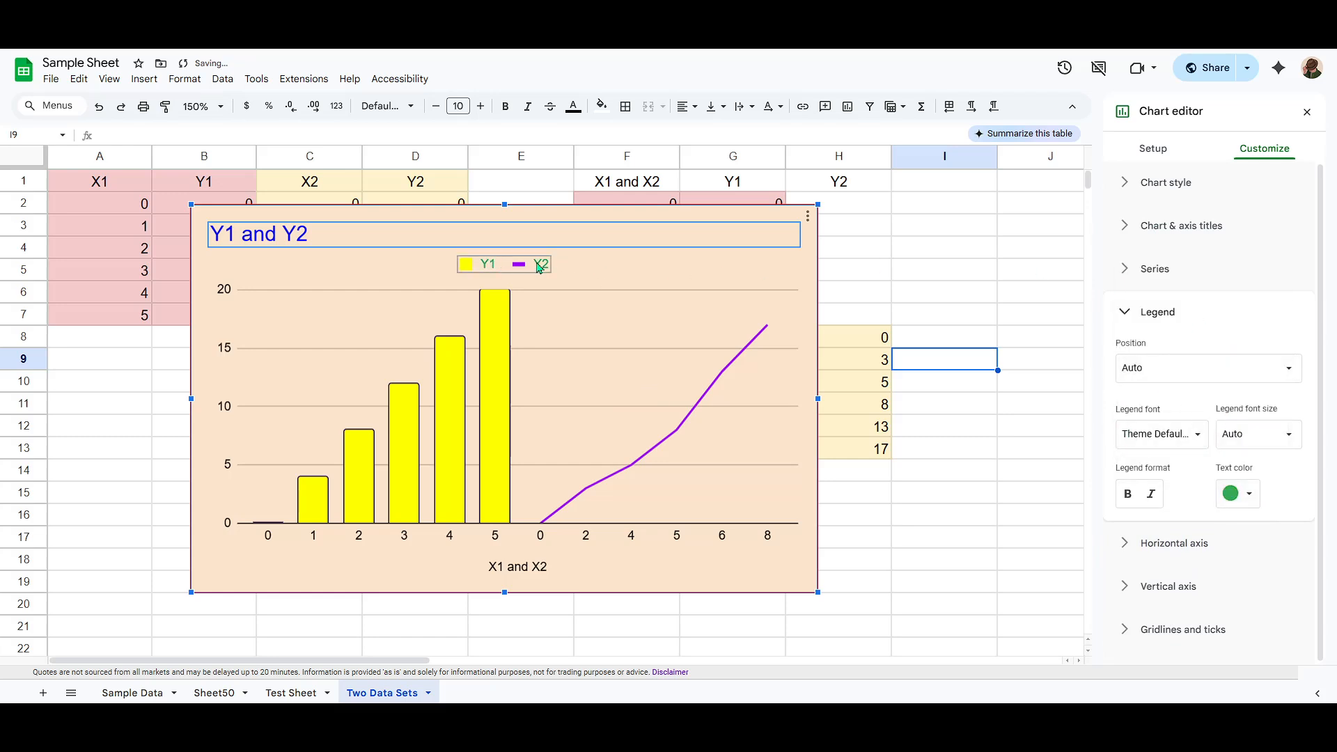
left_click(1184, 313)
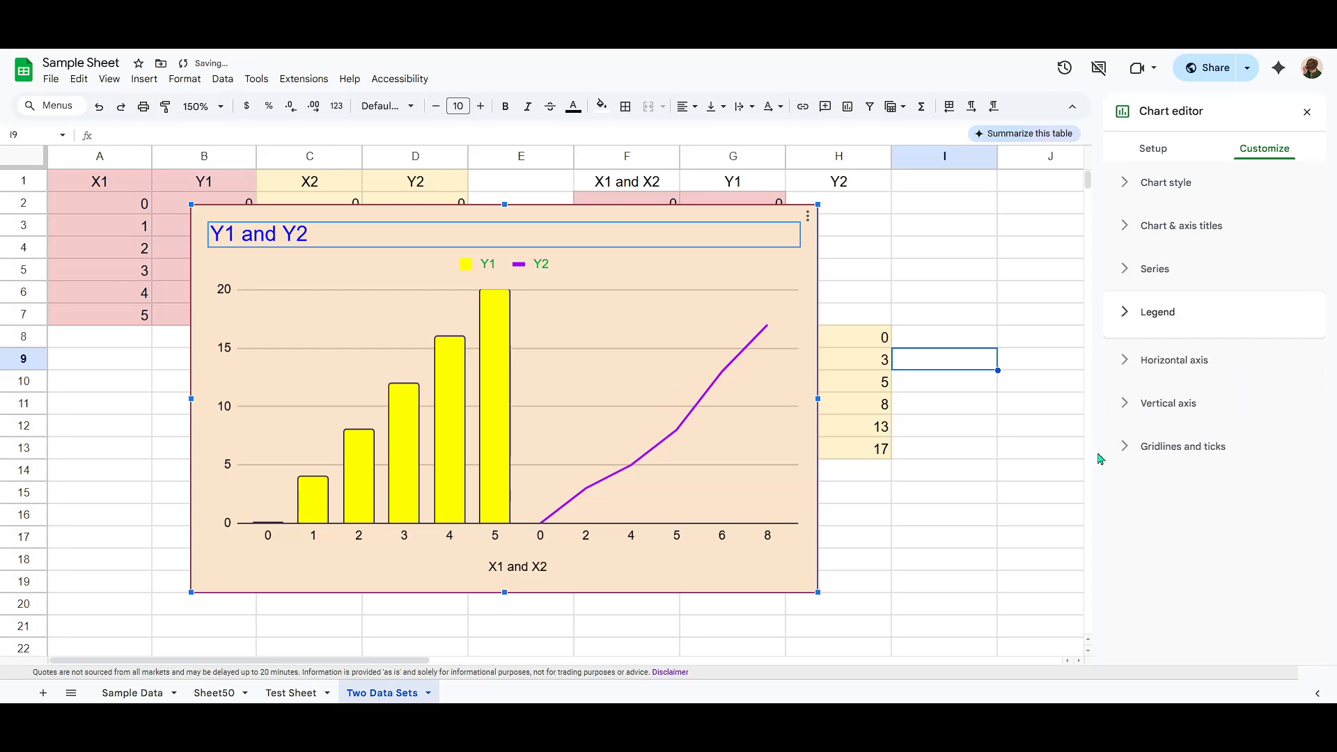
Step: Set the vertical axis major gridline color to orange
left_click(1190, 446)
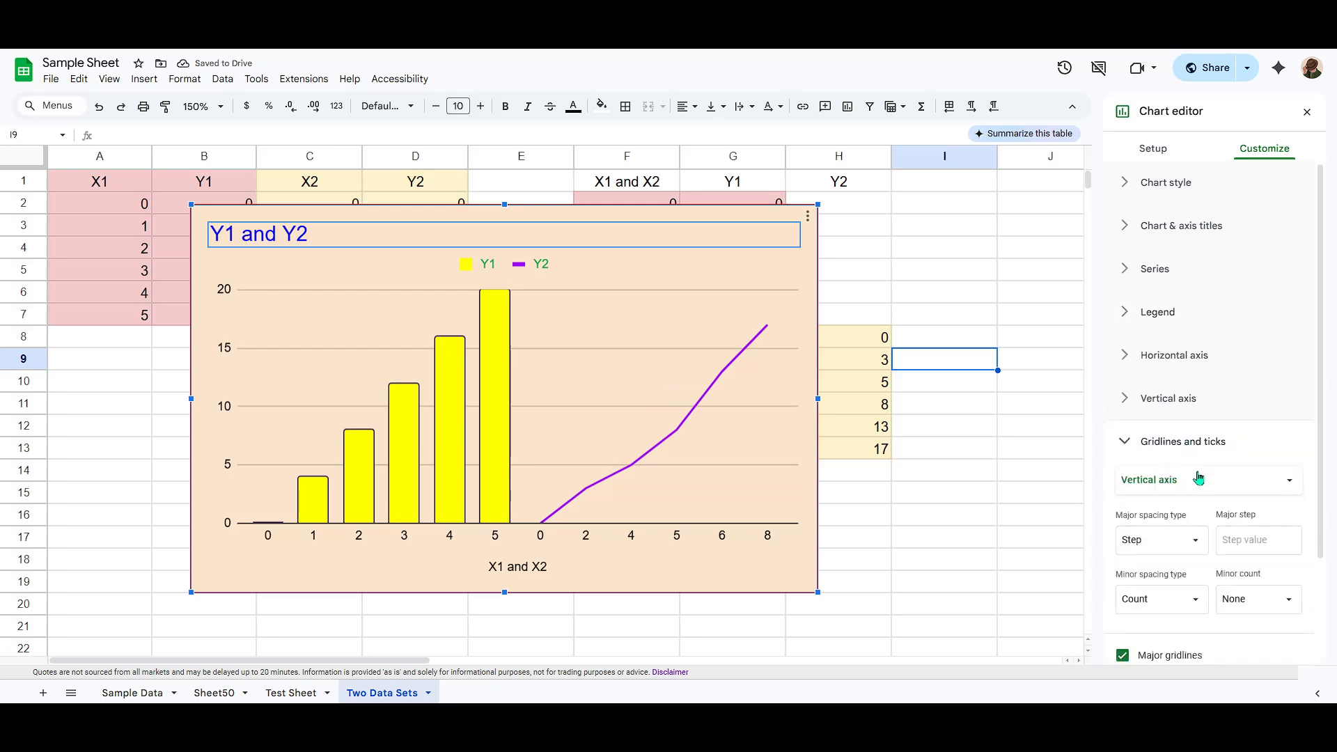
scroll(1194, 467, "down", 2)
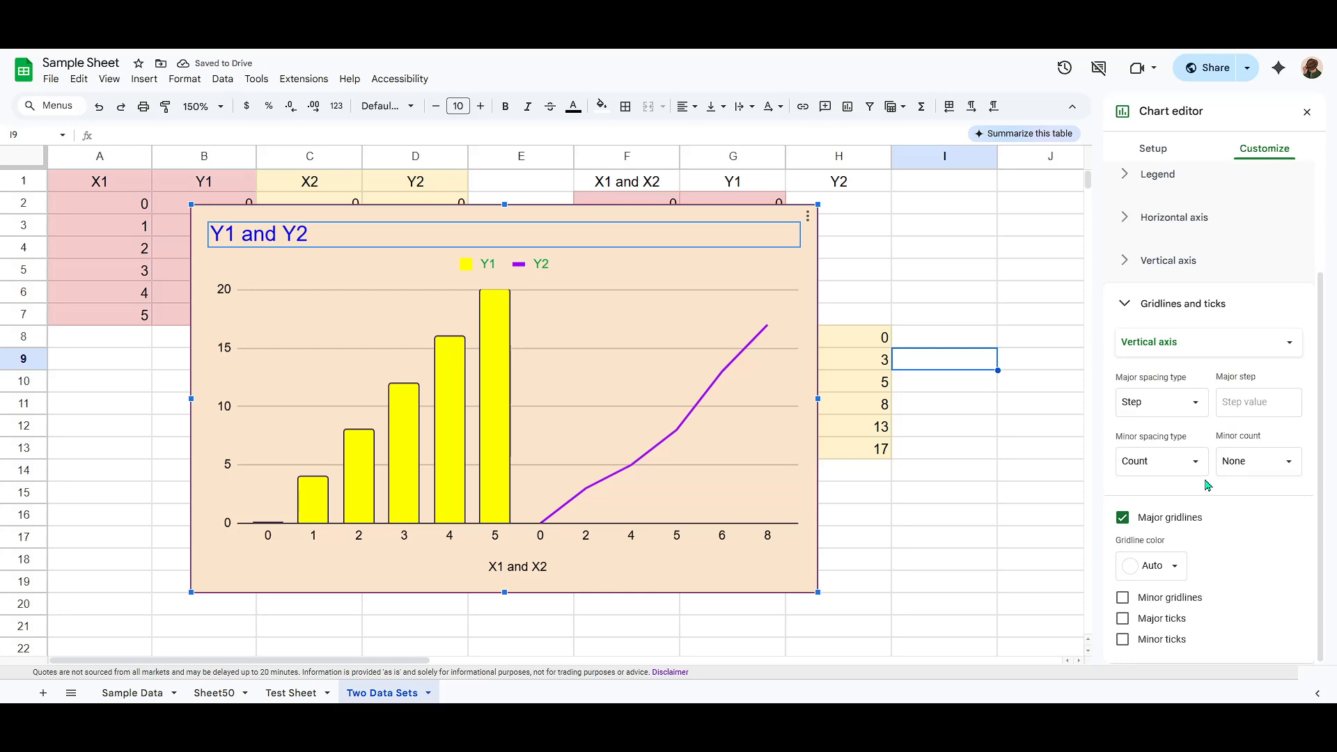
left_click(1153, 564)
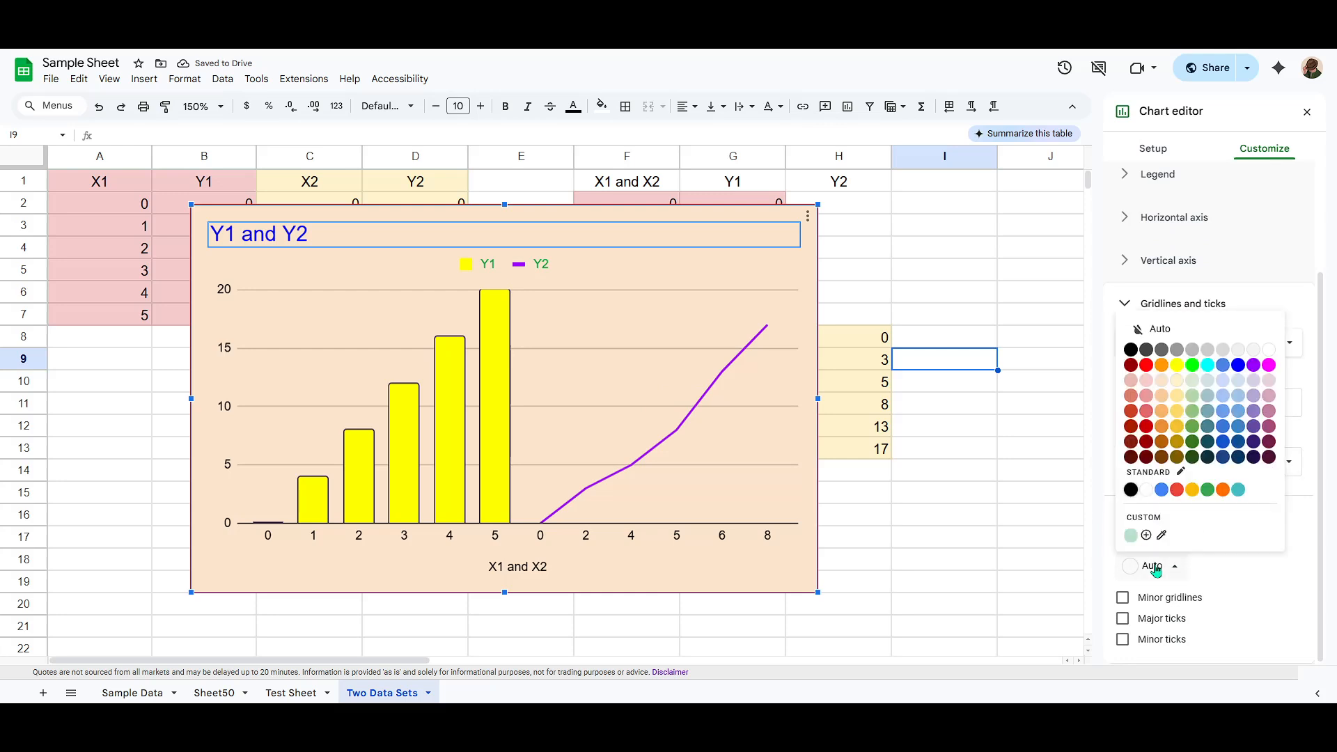
left_click(1192, 491)
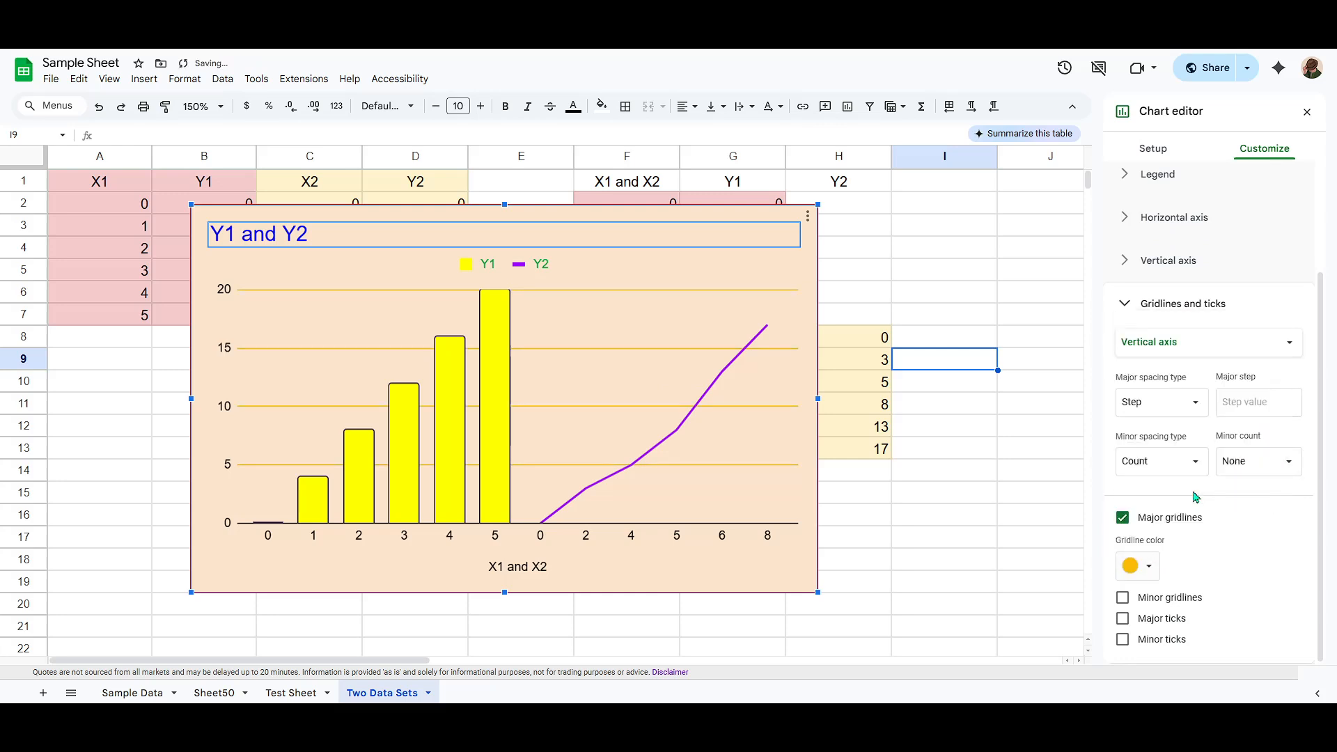
left_click(1148, 564)
left_click(1223, 491)
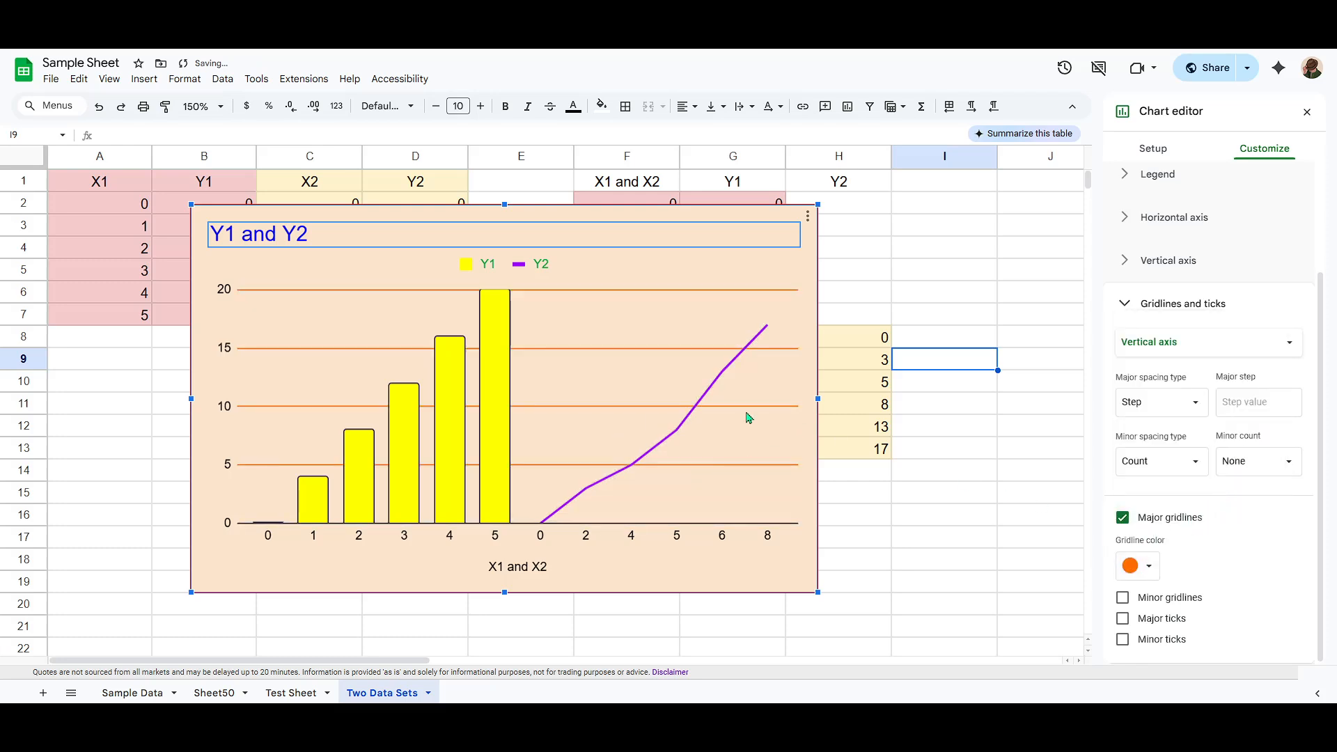
Step: Set the fill color of the Y1 column at x value 5 to red
left_click(497, 399)
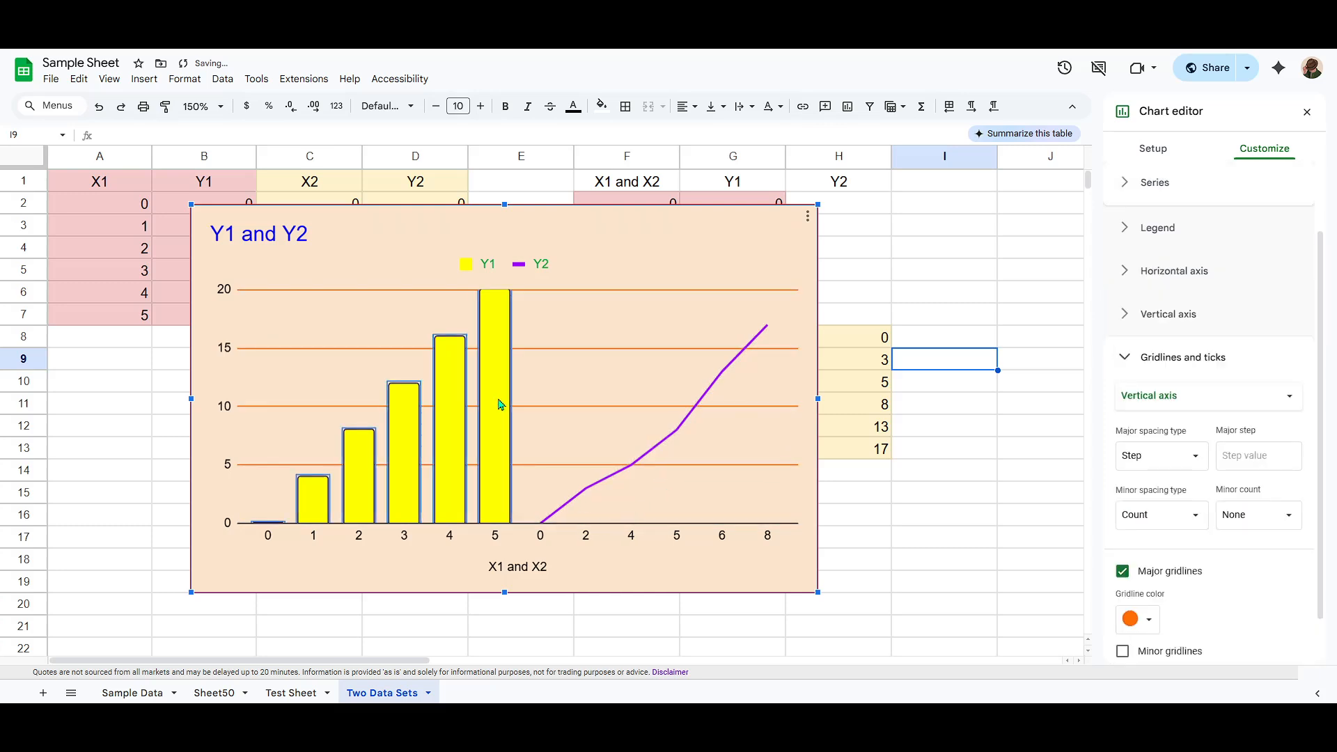
left_click(493, 394)
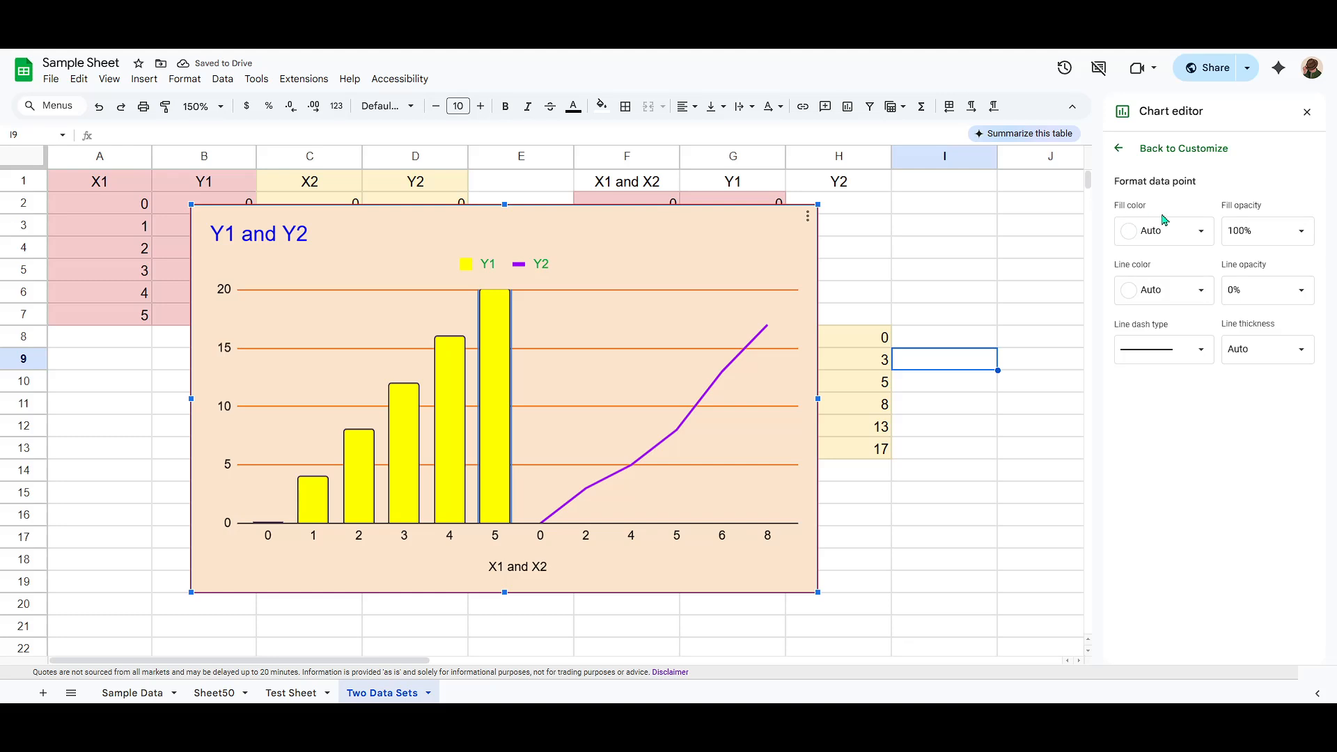
left_click(1175, 234)
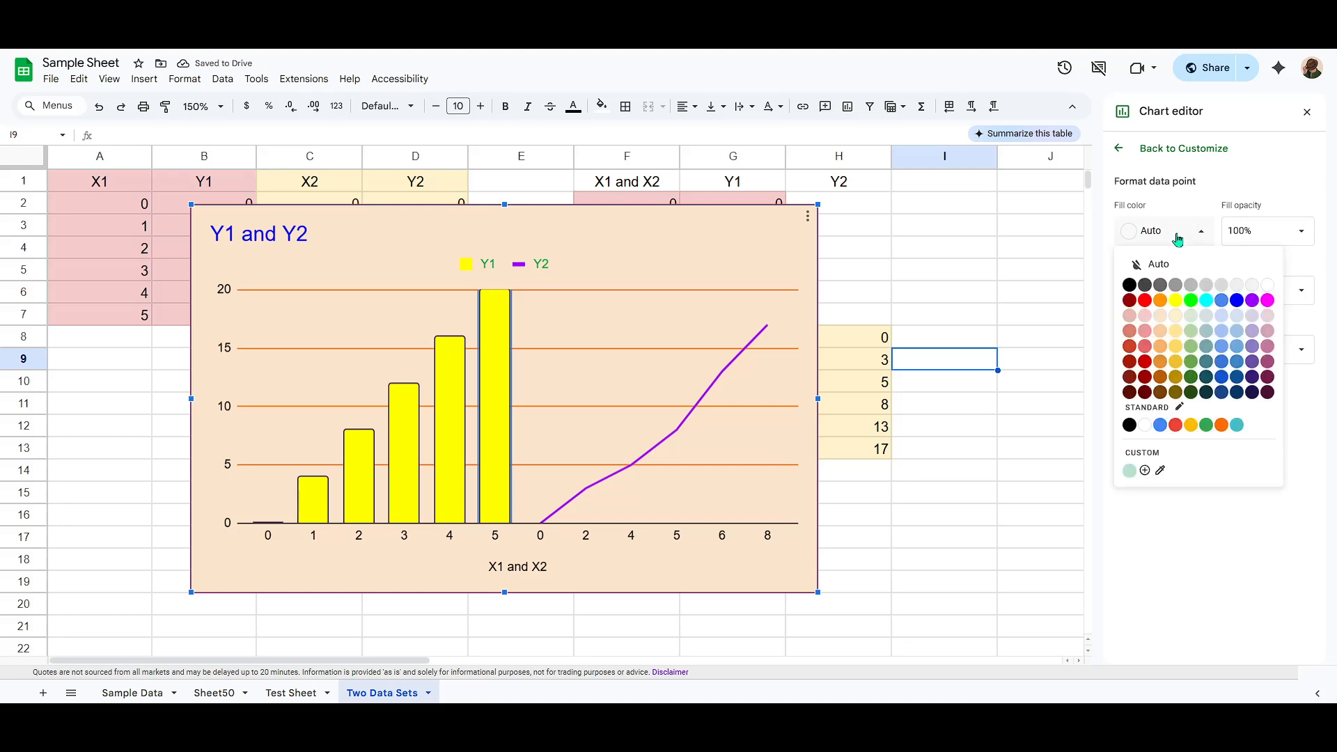
left_click(1147, 301)
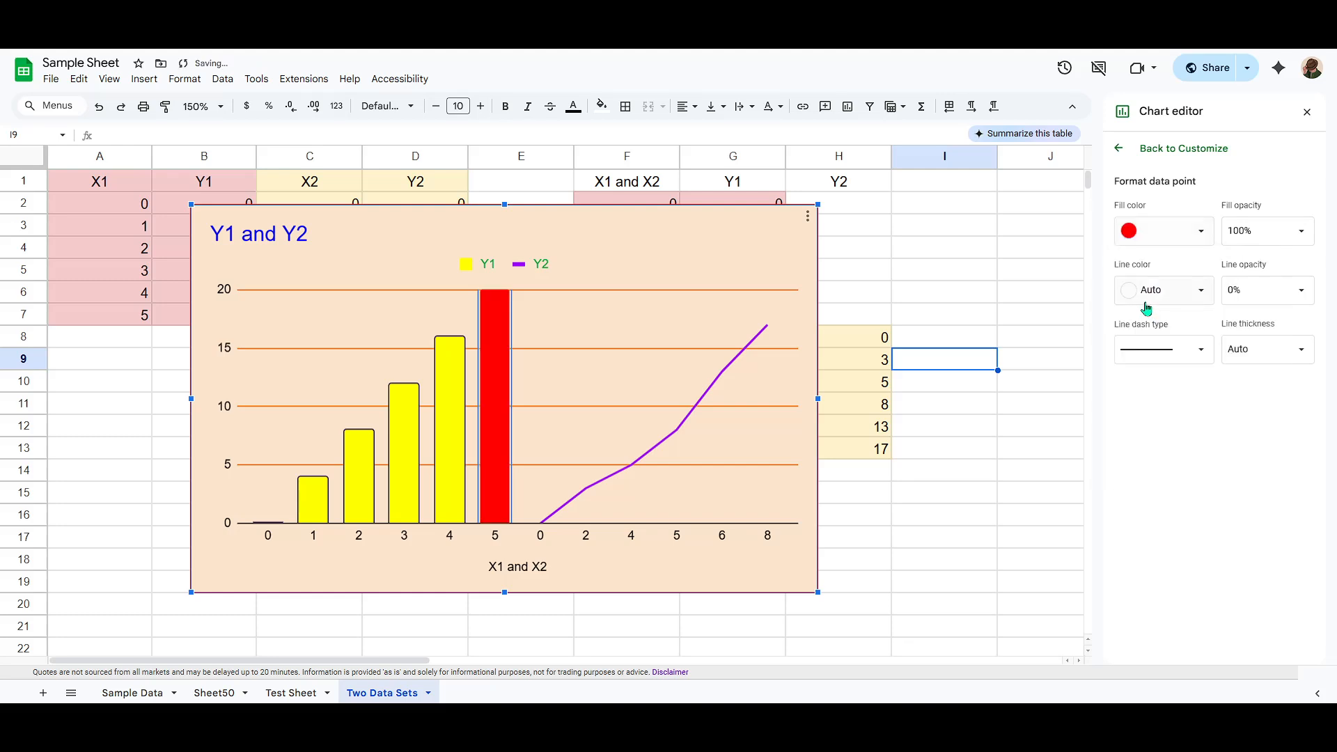
Step: Set the fill color of the Y1 column at x value 3 to light green
left_click(416, 454)
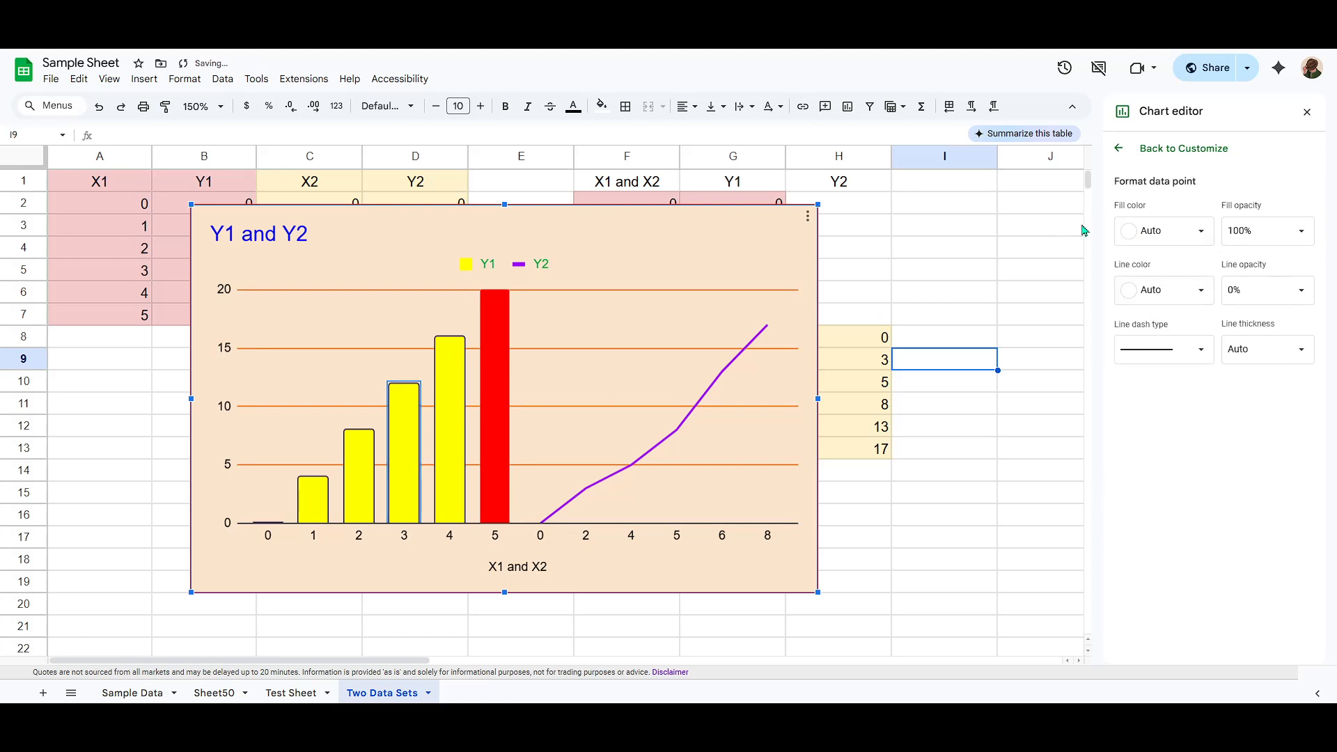
left_click(1152, 234)
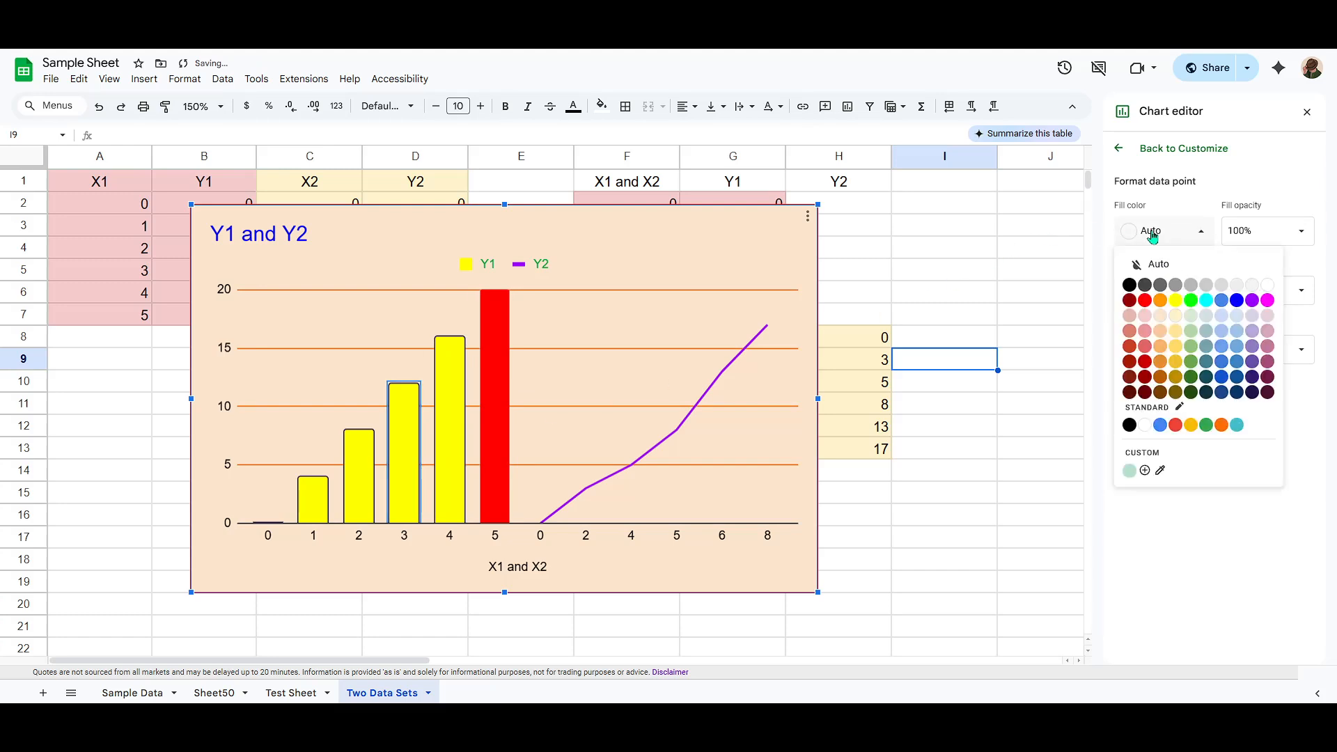
left_click(1189, 333)
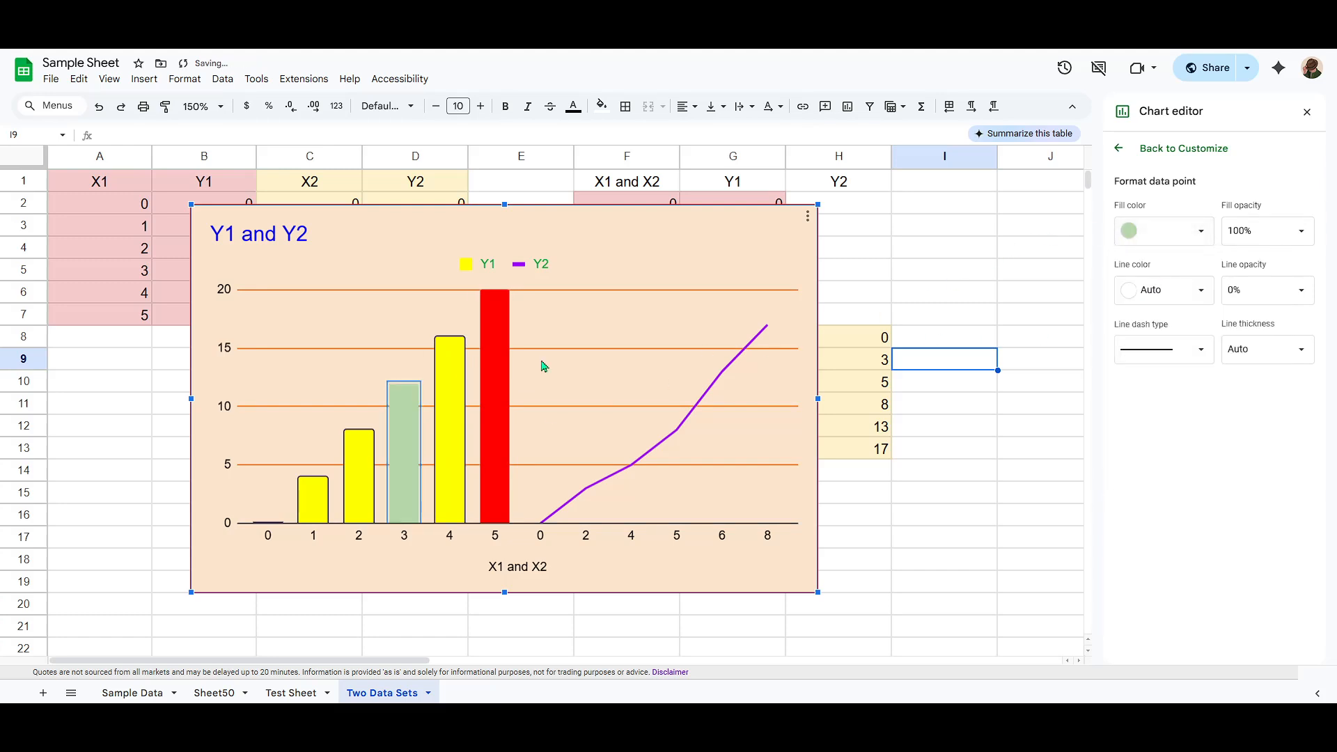
left_click(449, 439)
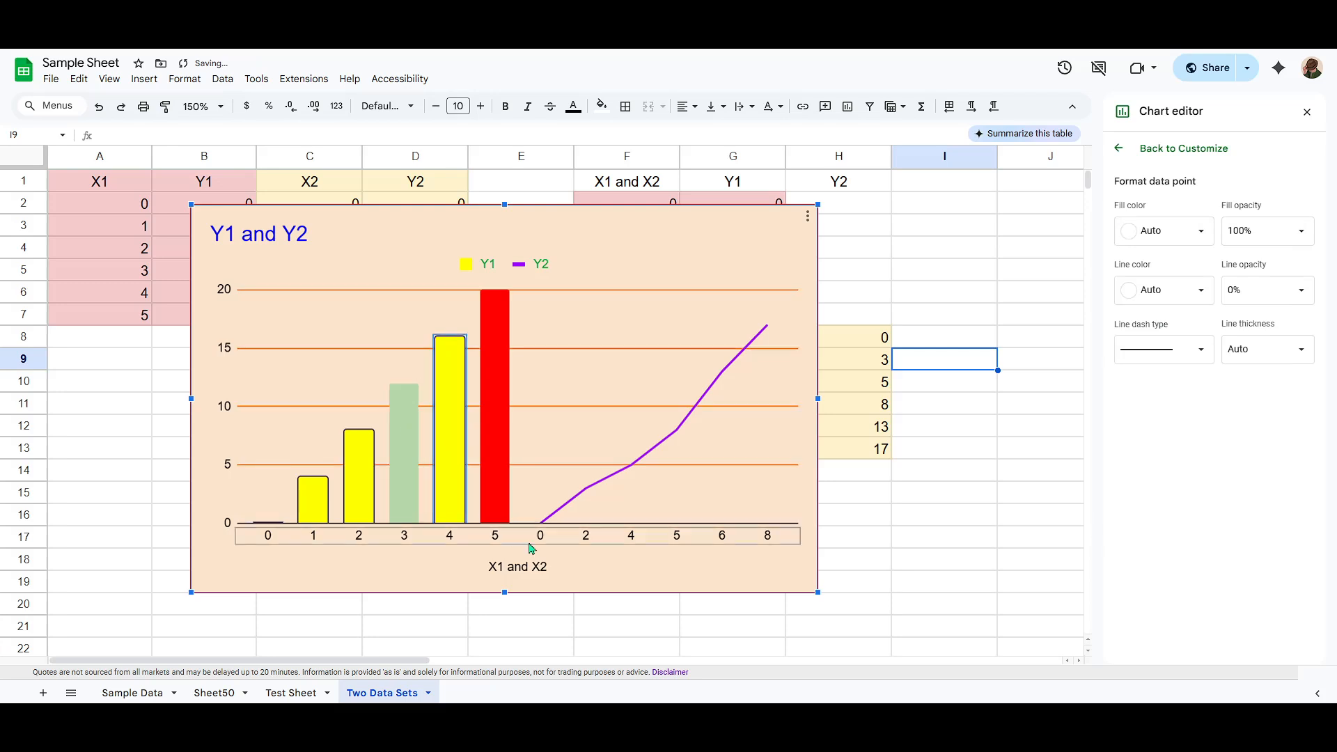
left_click(714, 562)
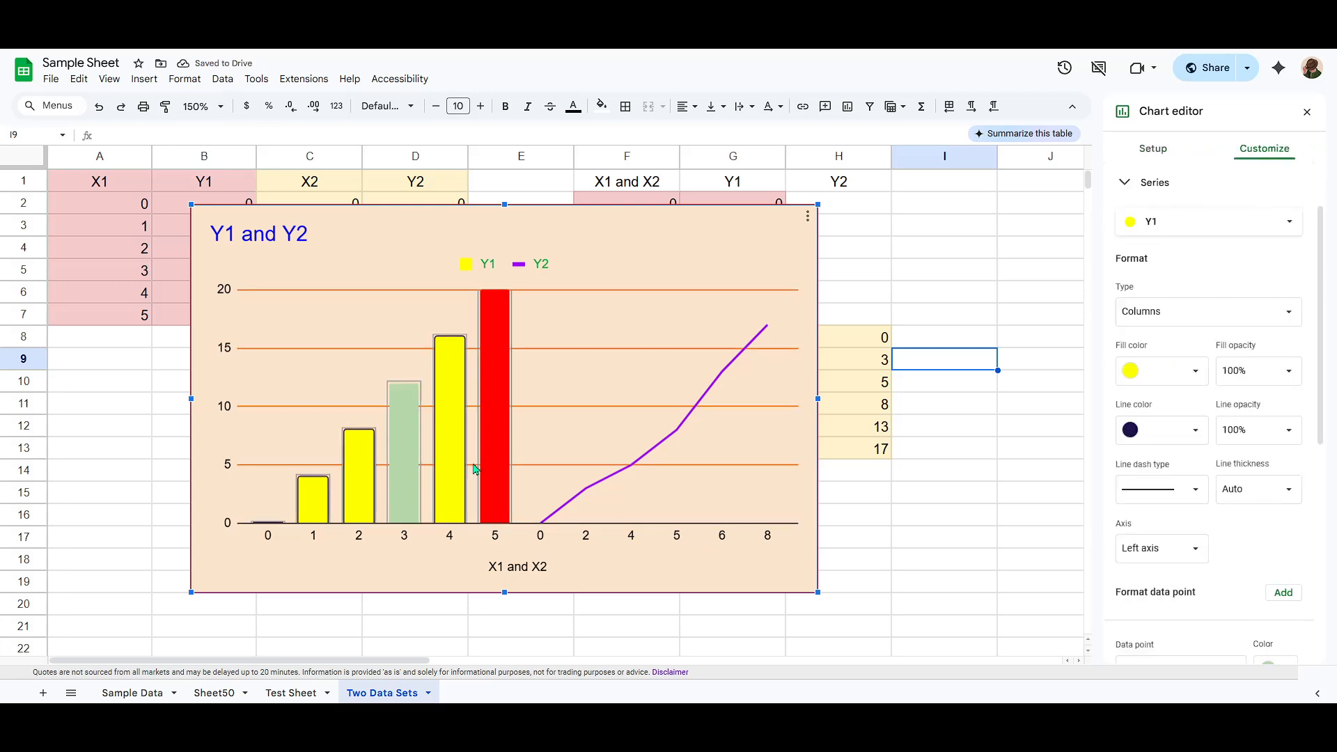